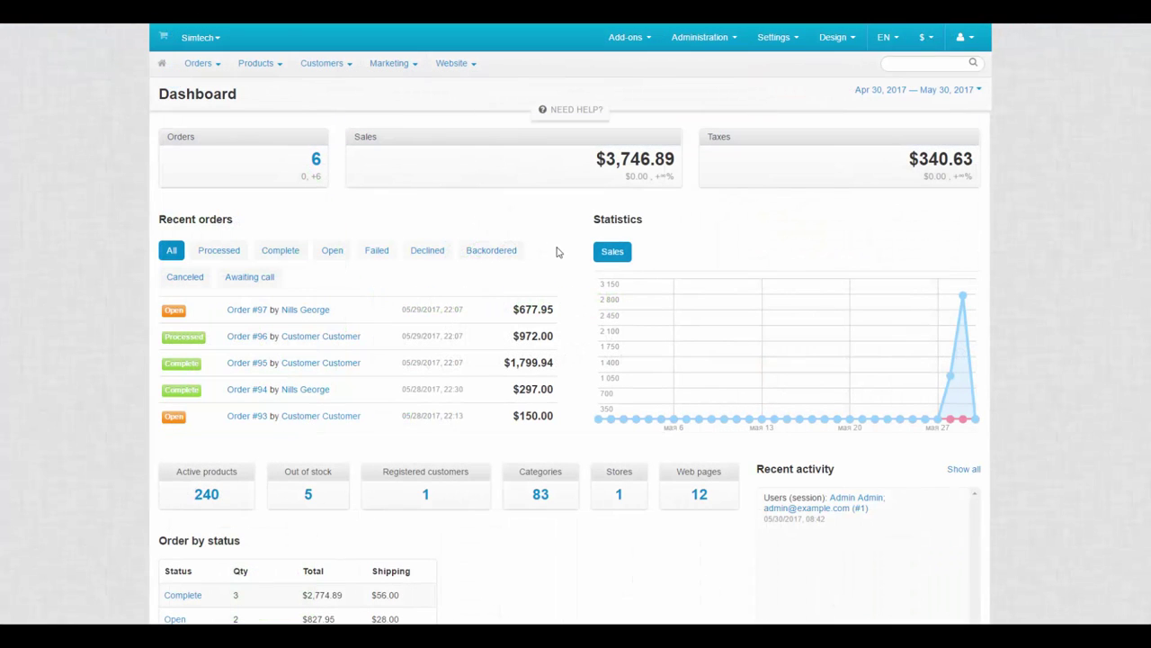
# Step: Create a new root-level page named Useful Shopping Tips
pyautogui.moveTo(468, 67)
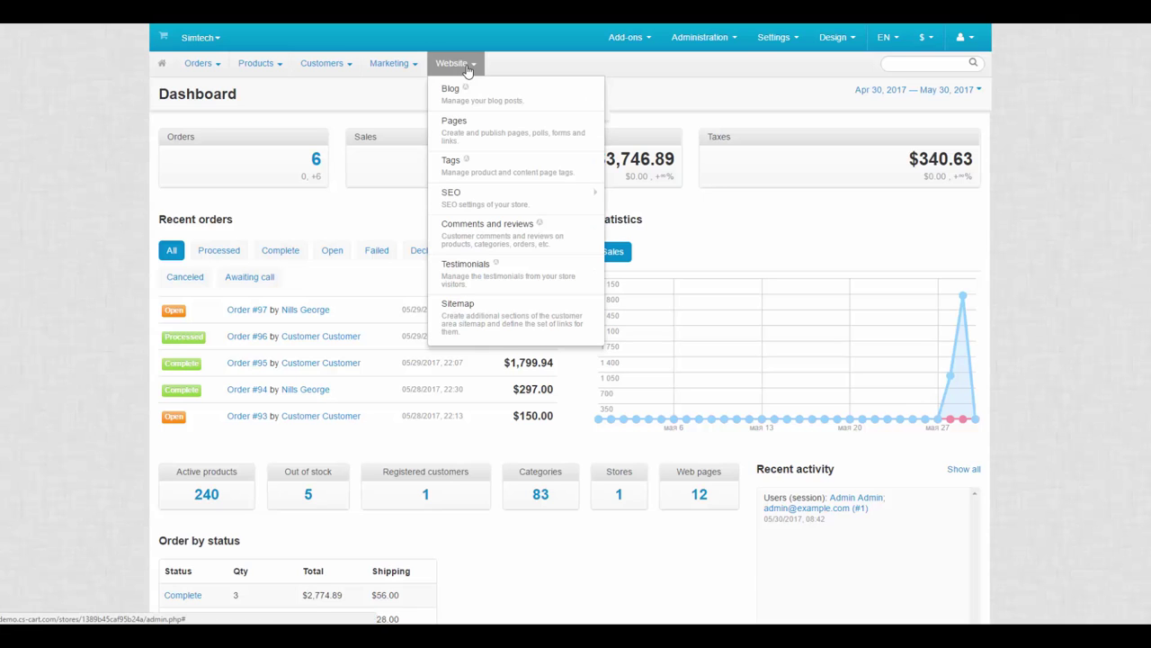
pyautogui.click(466, 137)
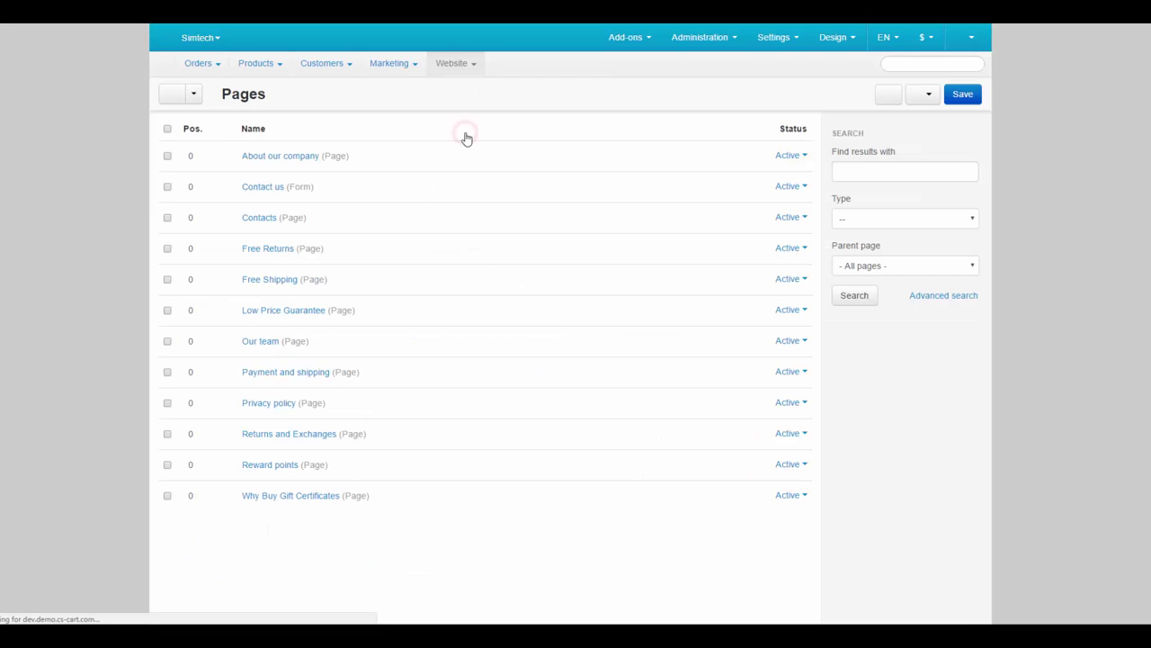
pyautogui.click(885, 94)
pyautogui.click(880, 117)
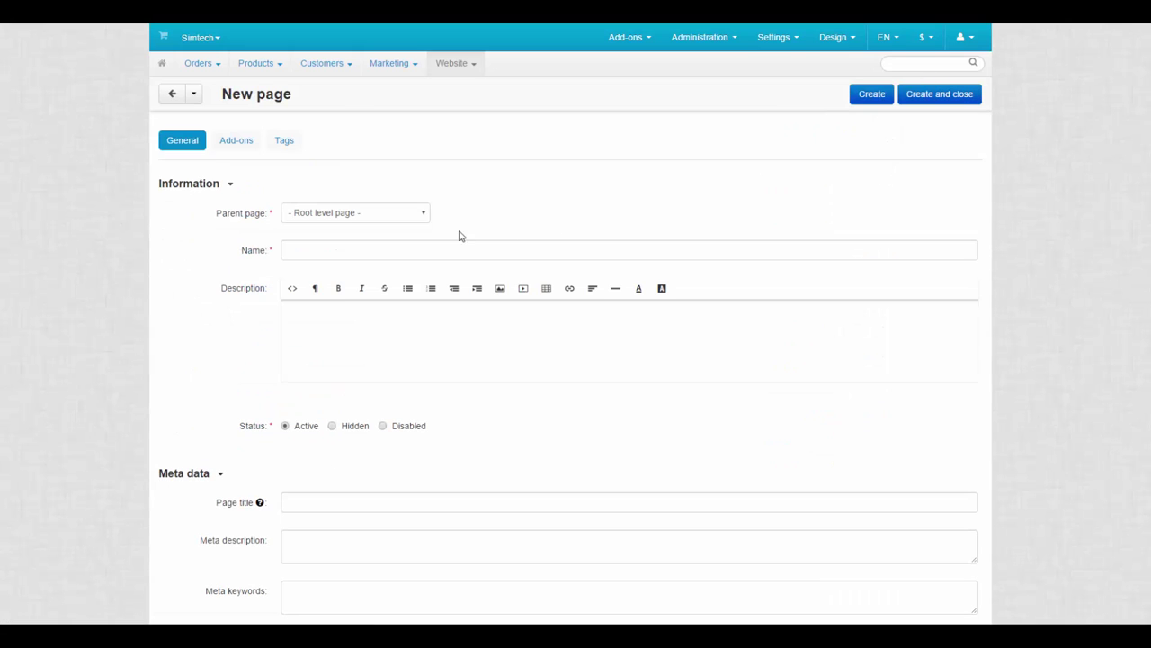
pyautogui.click(383, 213)
pyautogui.click(370, 228)
pyautogui.click(360, 251)
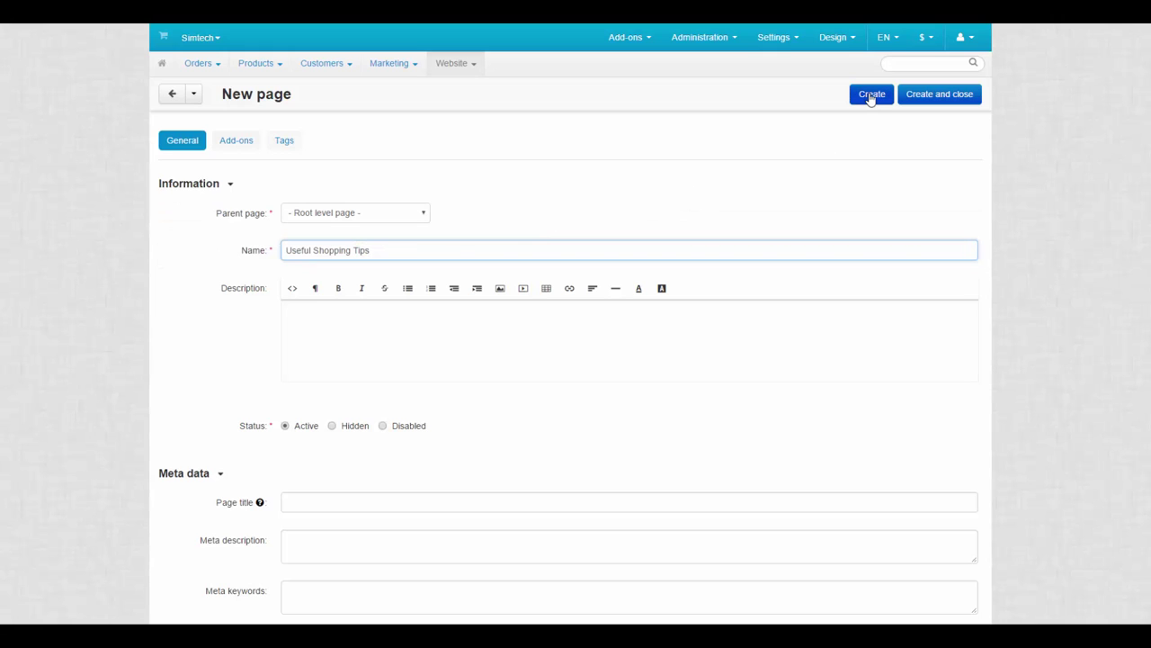
pyautogui.click(870, 95)
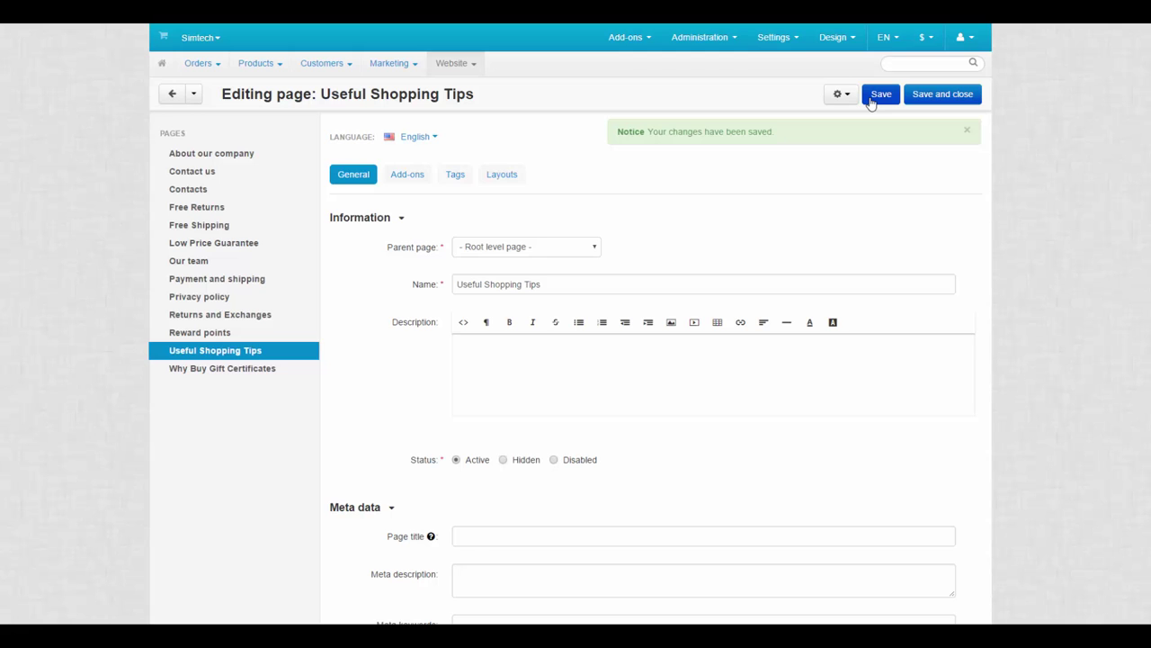
# Step: Add a page named Electronics under the Useful Shopping Tips page and create it
pyautogui.click(840, 94)
pyautogui.click(824, 121)
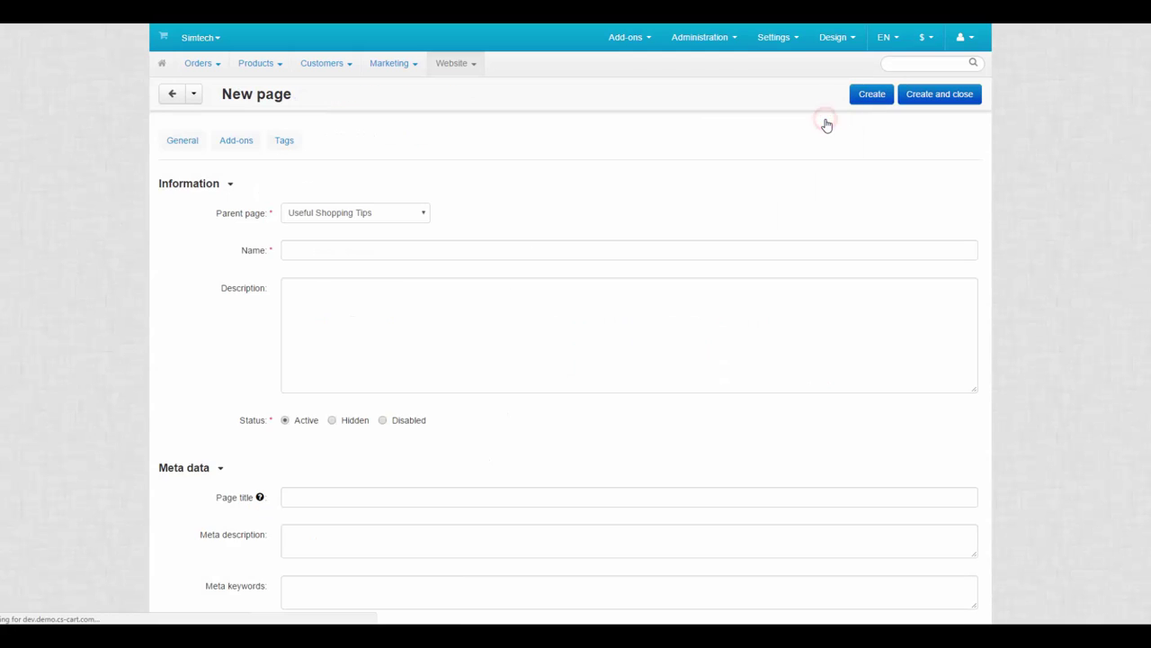
pyautogui.click(549, 242)
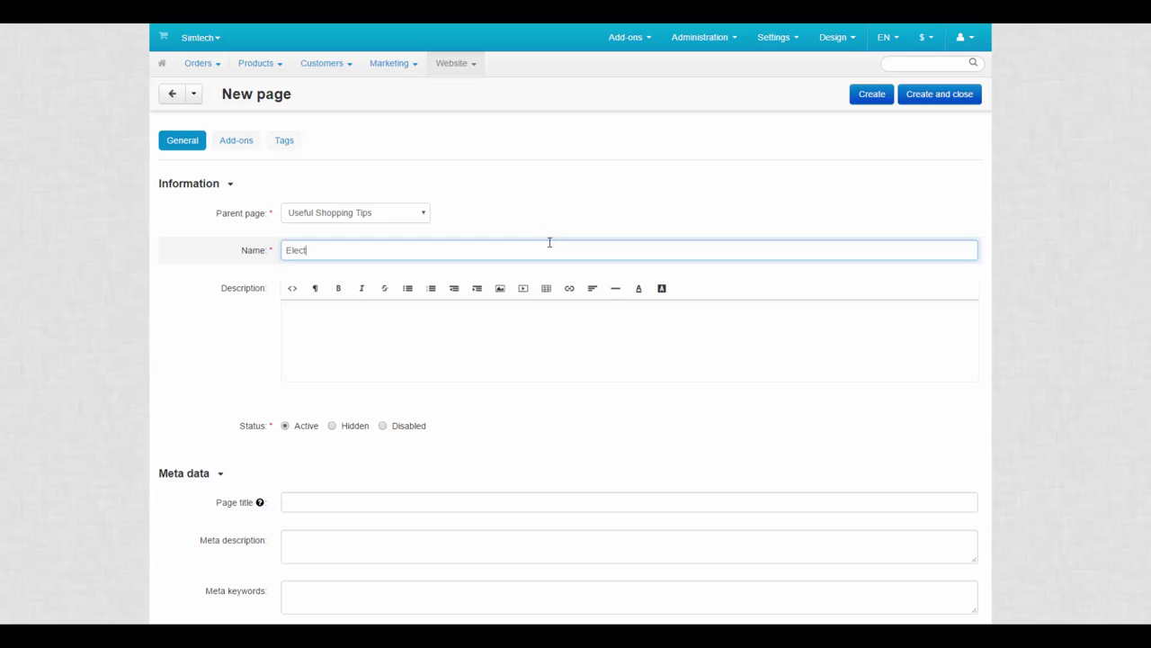
pyautogui.write('Electronics')
pyautogui.click(876, 95)
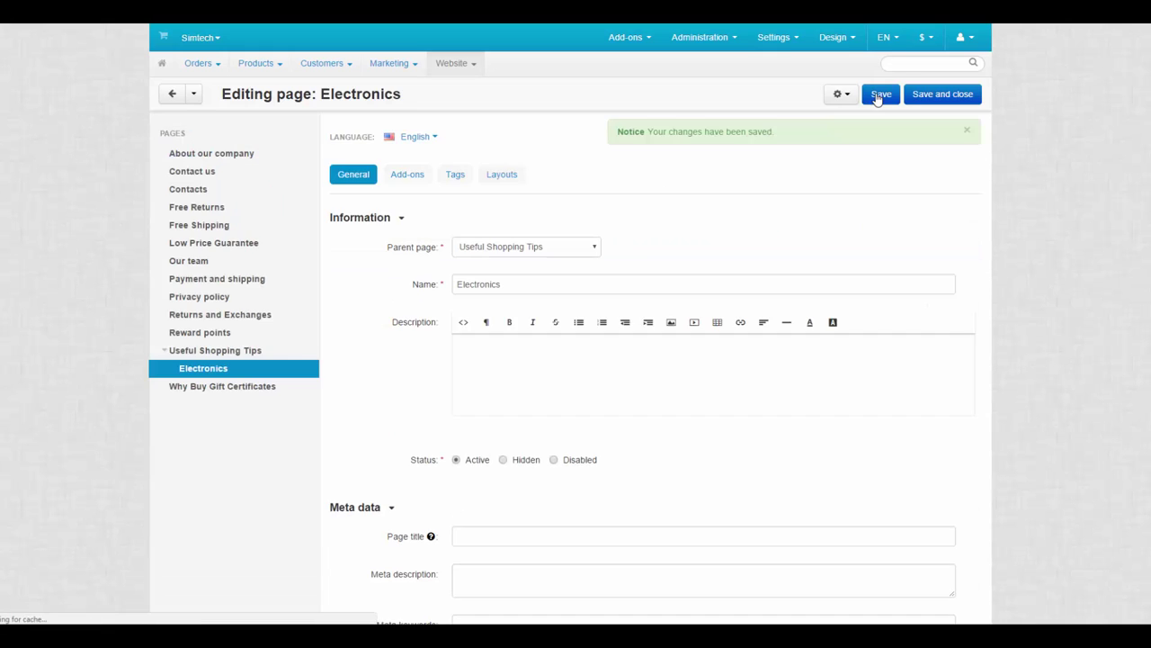
# Step: Add a page named Apparel under Useful Shopping Tips, create it and return to the list of pages
pyautogui.click(233, 352)
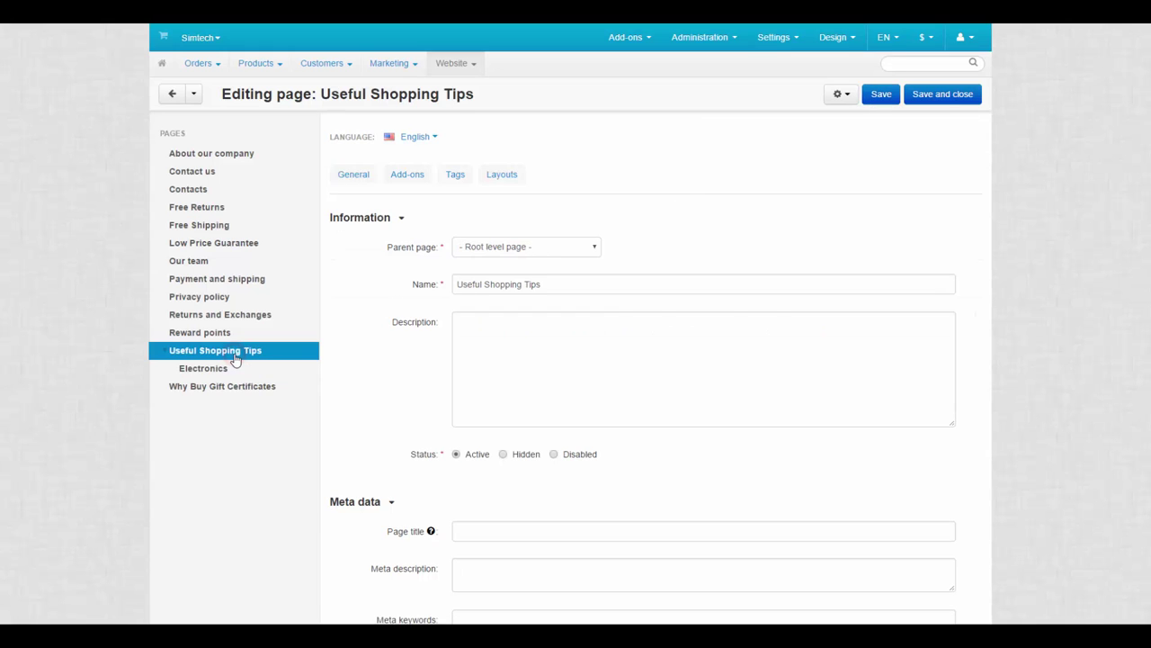
pyautogui.click(837, 93)
pyautogui.click(825, 119)
pyautogui.click(385, 251)
pyautogui.write('Apparel')
pyautogui.click(959, 93)
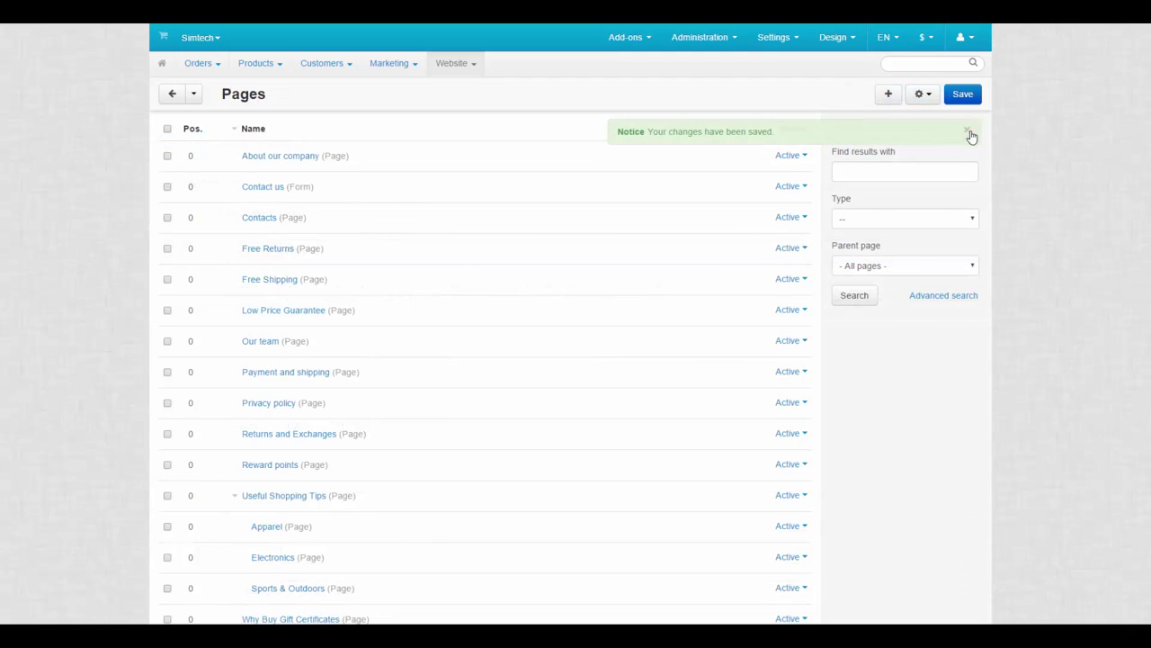
pyautogui.click(971, 132)
# Step: Start a new page with Apparel as its parent and name it Textile
pyautogui.scroll(-1, 971, 135)
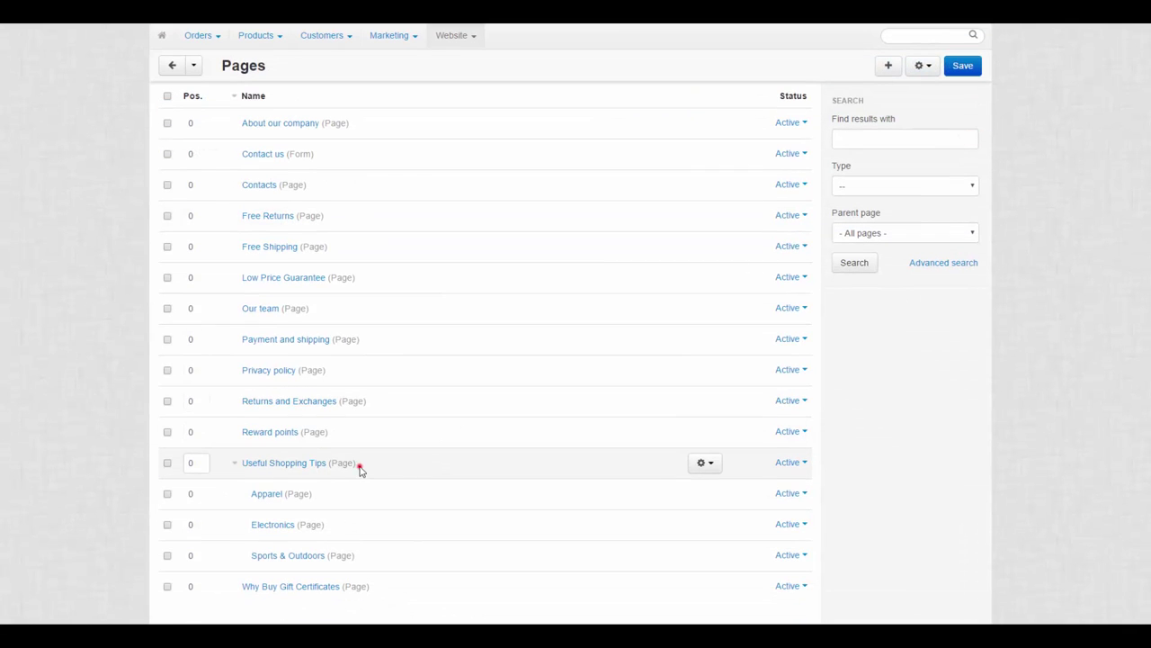
pyautogui.click(270, 496)
pyautogui.click(846, 93)
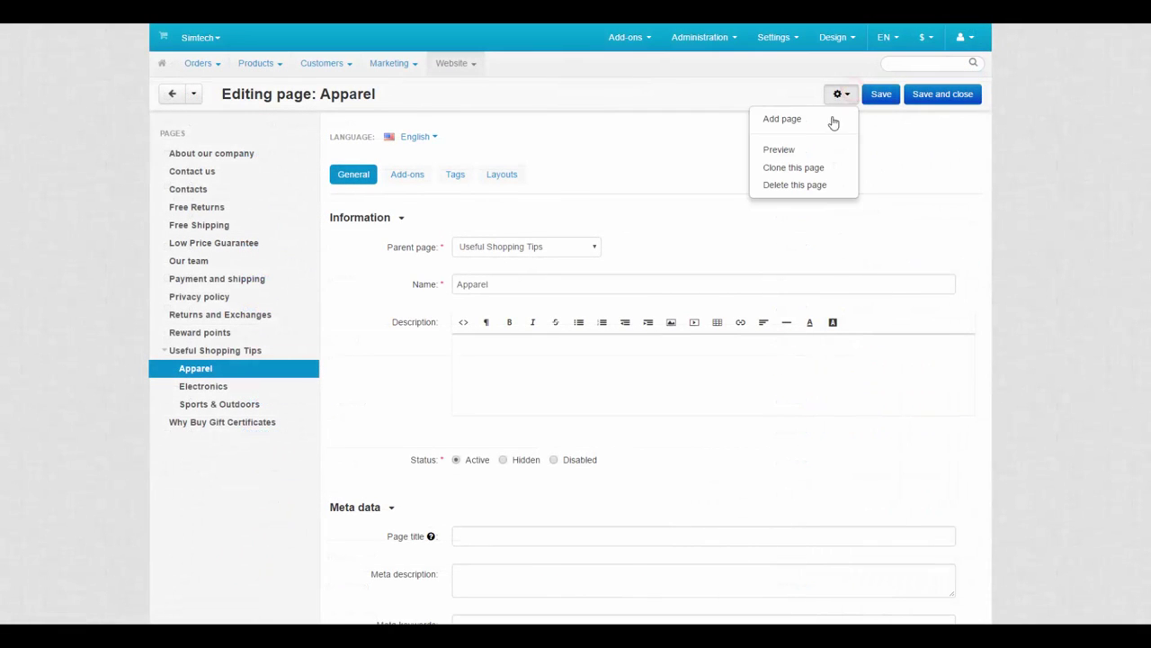
pyautogui.click(791, 119)
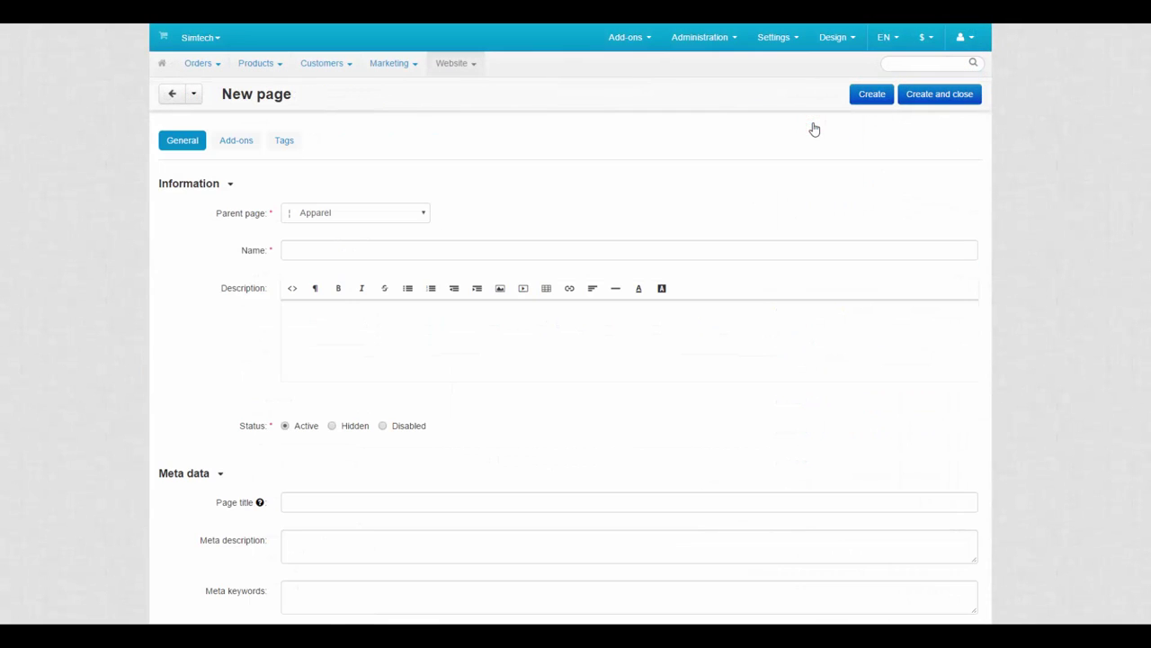
pyautogui.click(353, 213)
pyautogui.click(332, 368)
pyautogui.click(322, 250)
# Step: Fill the Textile page's description with the text defining textile, fabric and cloth, and create the page
pyautogui.click(311, 341)
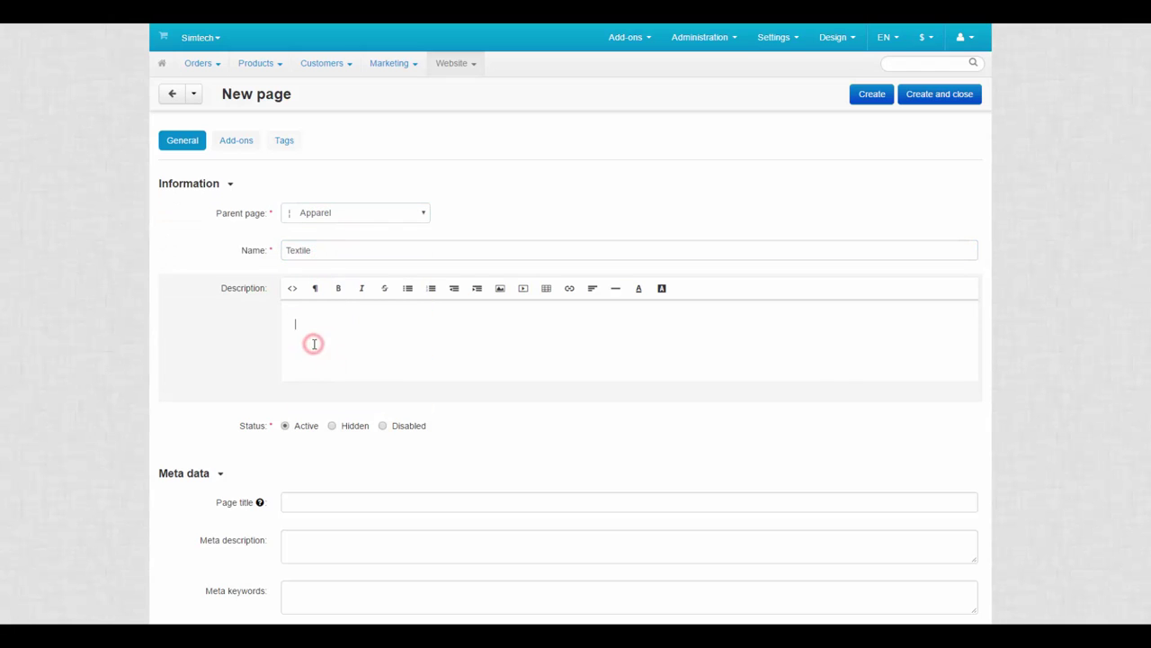
pyautogui.write('A textile[1] or cloth[2] is a flexible material consisting of a network of natural or artificial fibres (yarn or thread). Yarn is produced by spinning raw fibres of wool, flax, cotton, hemp, or other material to produce long strands.[3] Textiles are formed by weaving, knitting, crocheting, knotting, or felting.  The words fabric and cloth are used in textile assembly trades (such as tailoring and dressmaking) as synonyms for textile. However, there are subtle differences in these terms in specialized usage. Textile refers to any material made of interlacing fibres. A fabric is a material made through weaving, knitting, spreading, crocheting, or bonding that may be used in production of further goods (garments, etc.). Cloth may be used synonymously with fabric but is often a finished piece of fabric used for a specific purpose (e.g., table cloth).')
pyautogui.press('BackSpace')
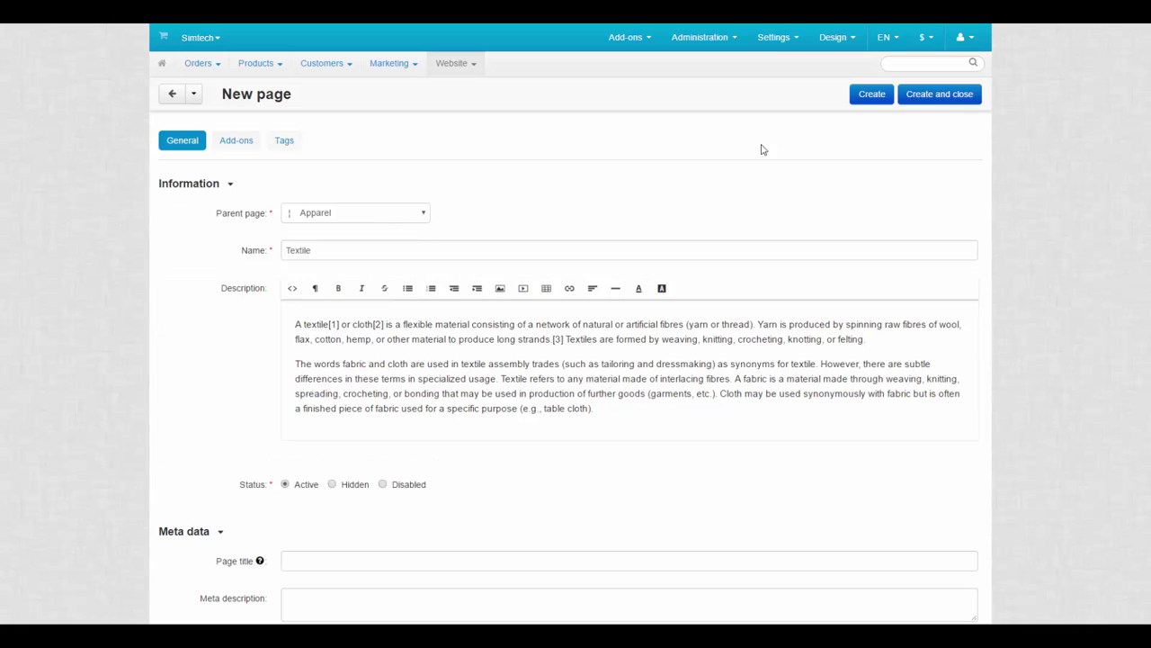
pyautogui.click(866, 99)
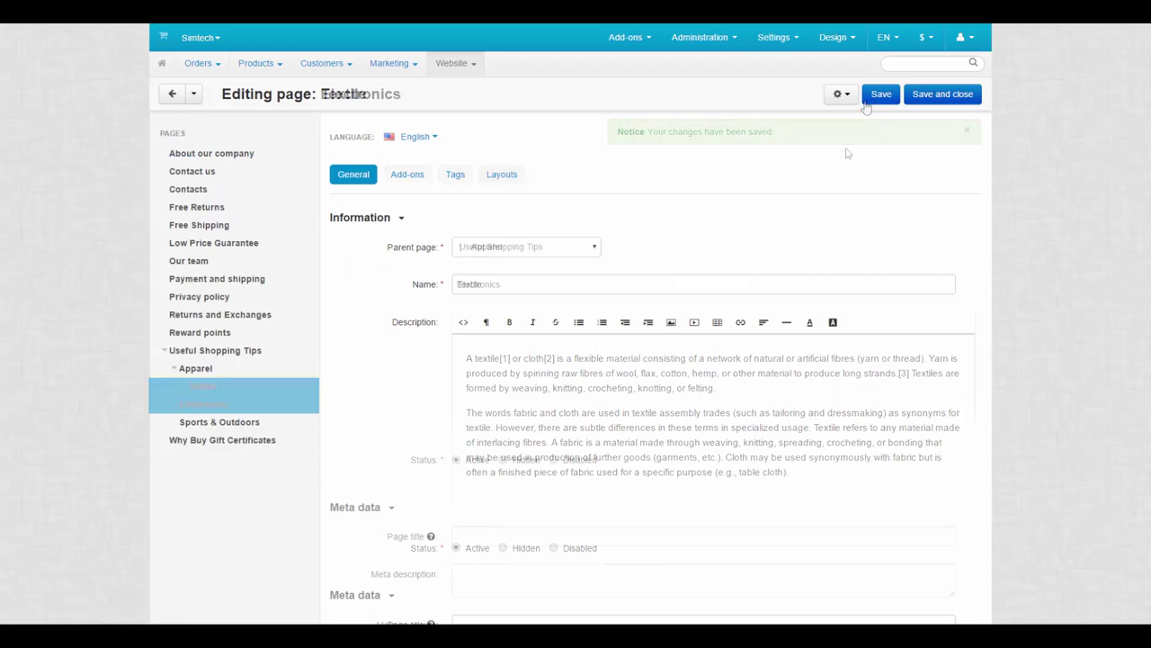
# Step: Start a new page under Electronics named "4K. Is It Worth It?" and paste the TV upgrade article as its description
pyautogui.click(838, 95)
pyautogui.click(829, 120)
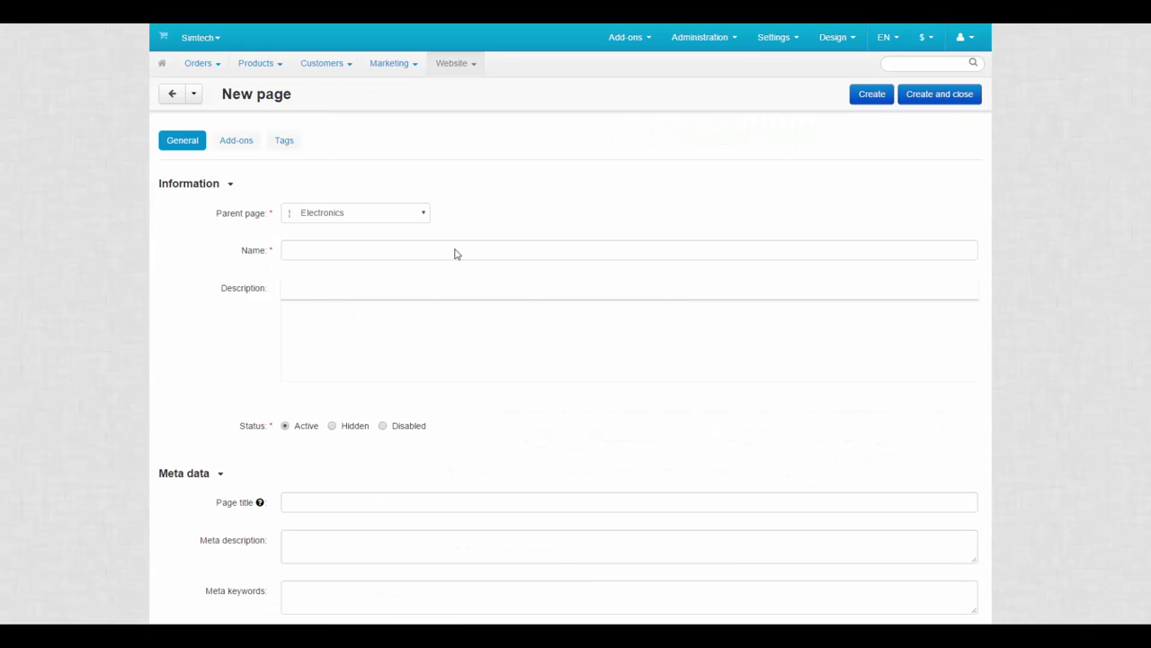
pyautogui.click(454, 250)
pyautogui.write('4K. Is It Worth It?')
pyautogui.click(422, 327)
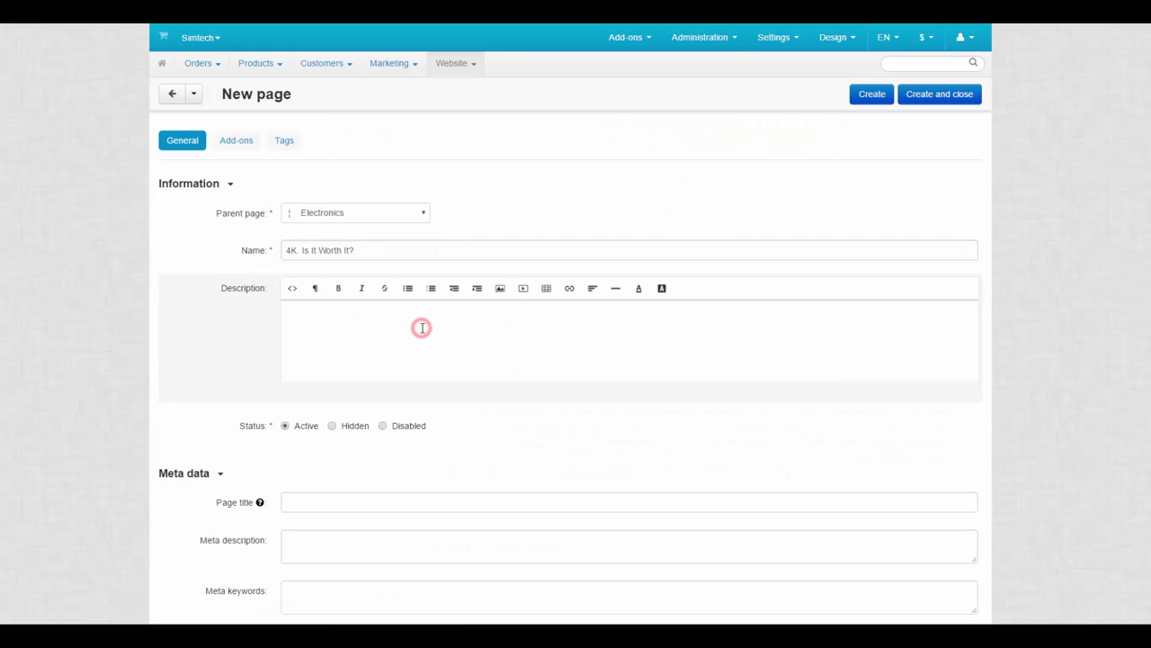
pyautogui.hotkey('ctrl', 'v')
# Step: Make the opening paragraph of the 4K article's description bold and italic
pyautogui.moveTo(314, 337); pyautogui.dragTo(316, 306)
pyautogui.click(338, 288)
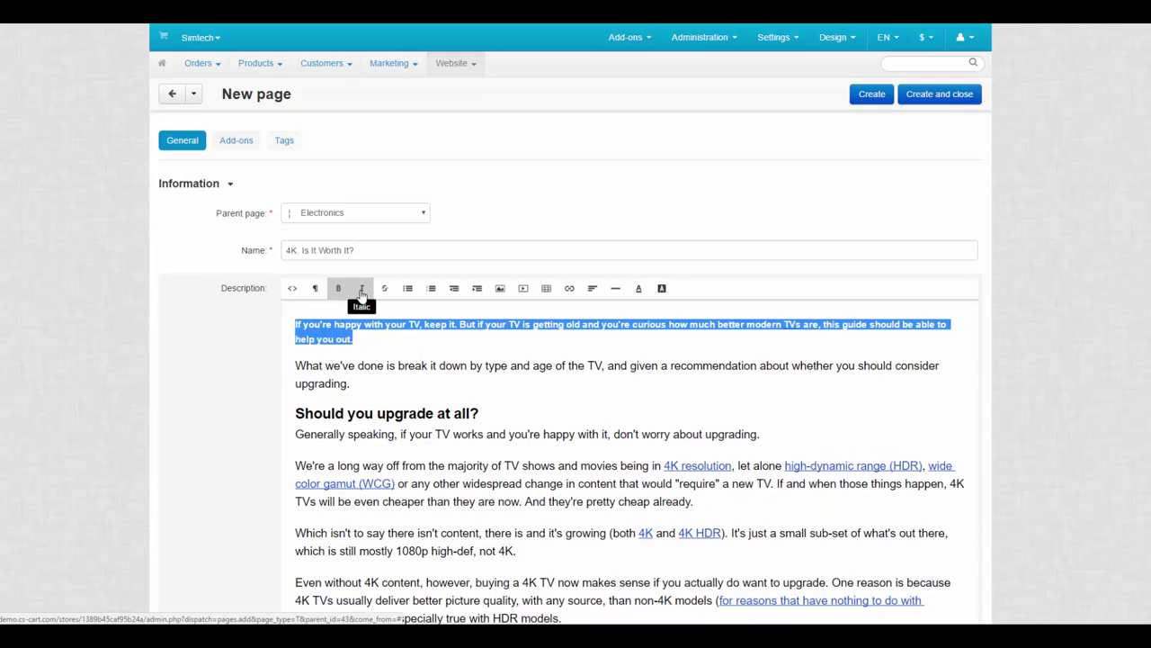
pyautogui.click(361, 287)
pyautogui.click(361, 377)
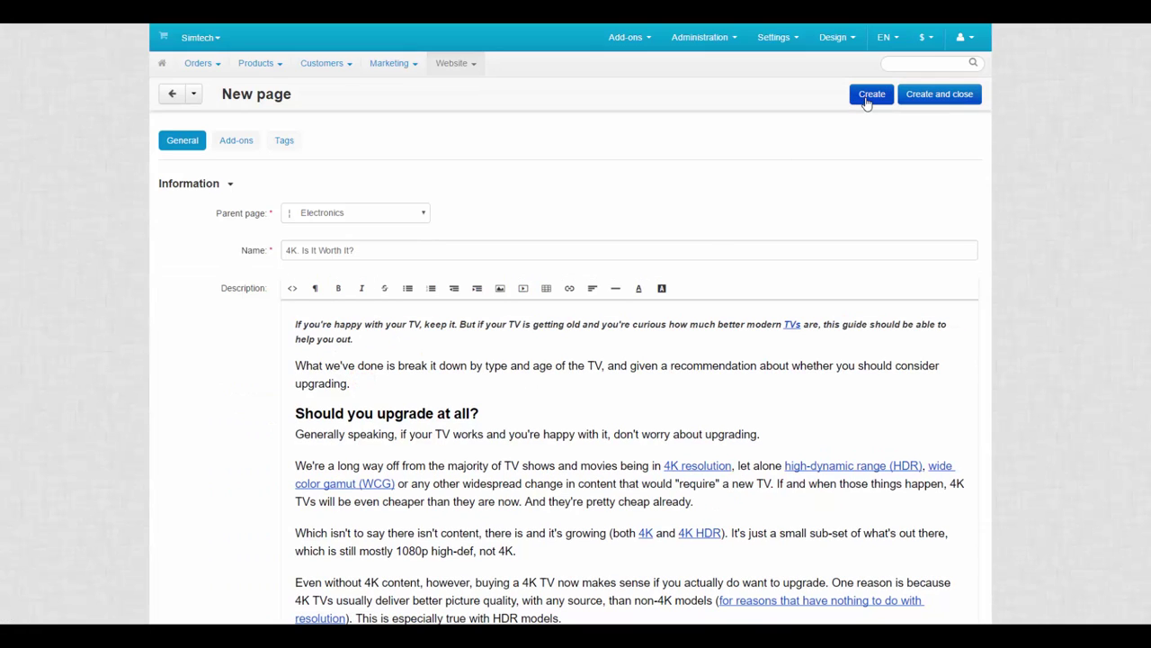
# Step: Insert the care symbols chart image from a file into the description of the Guide to Apparel Textile Care Symbols page
pyautogui.click(500, 288)
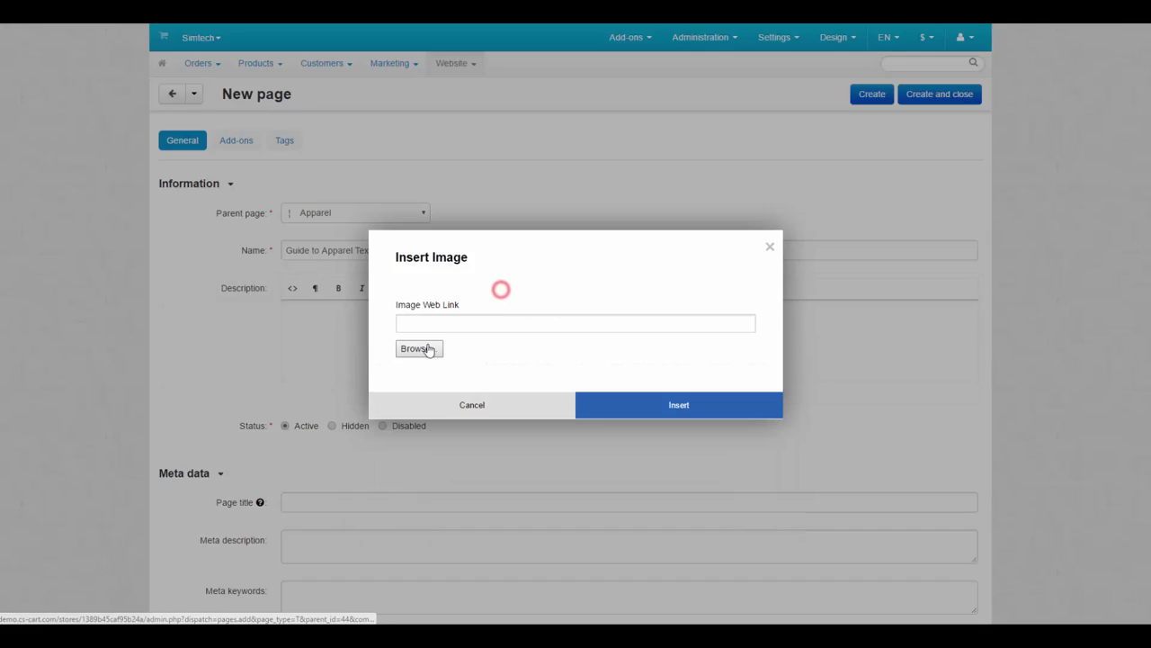
pyautogui.click(428, 349)
pyautogui.doubleClick(548, 258)
pyautogui.click(642, 402)
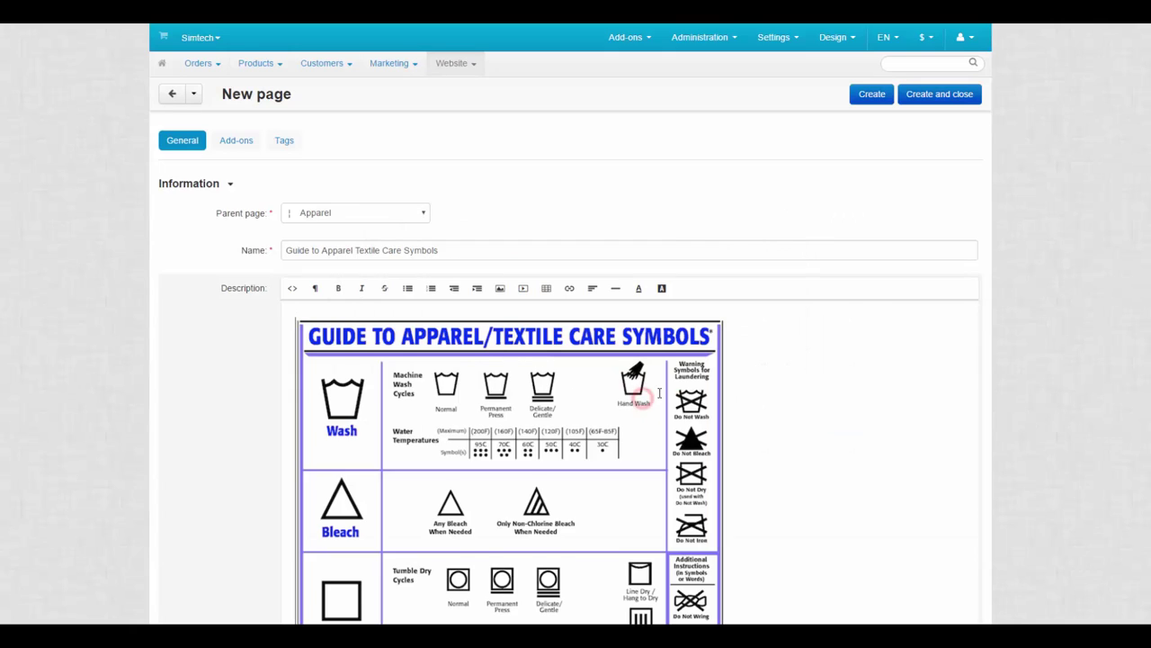
pyautogui.scroll(-4, 629, 314)
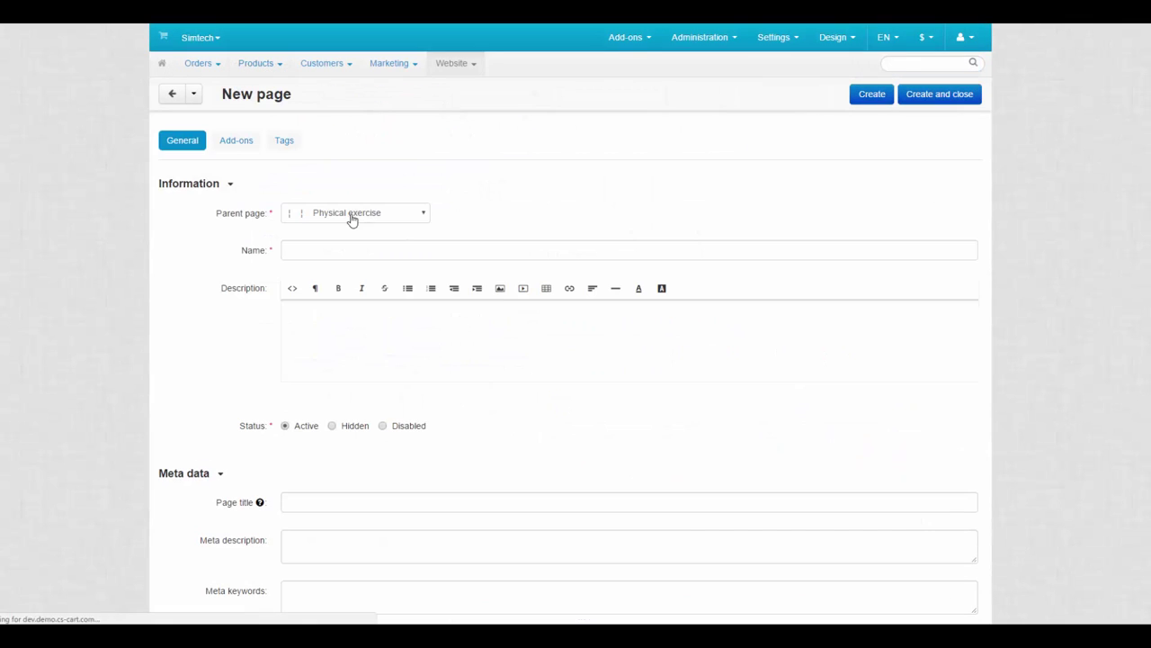
# Step: Create a page named Camping Tips under Sports & Outdoors with the pasted "Select a campsite" text as its description
pyautogui.click(352, 221)
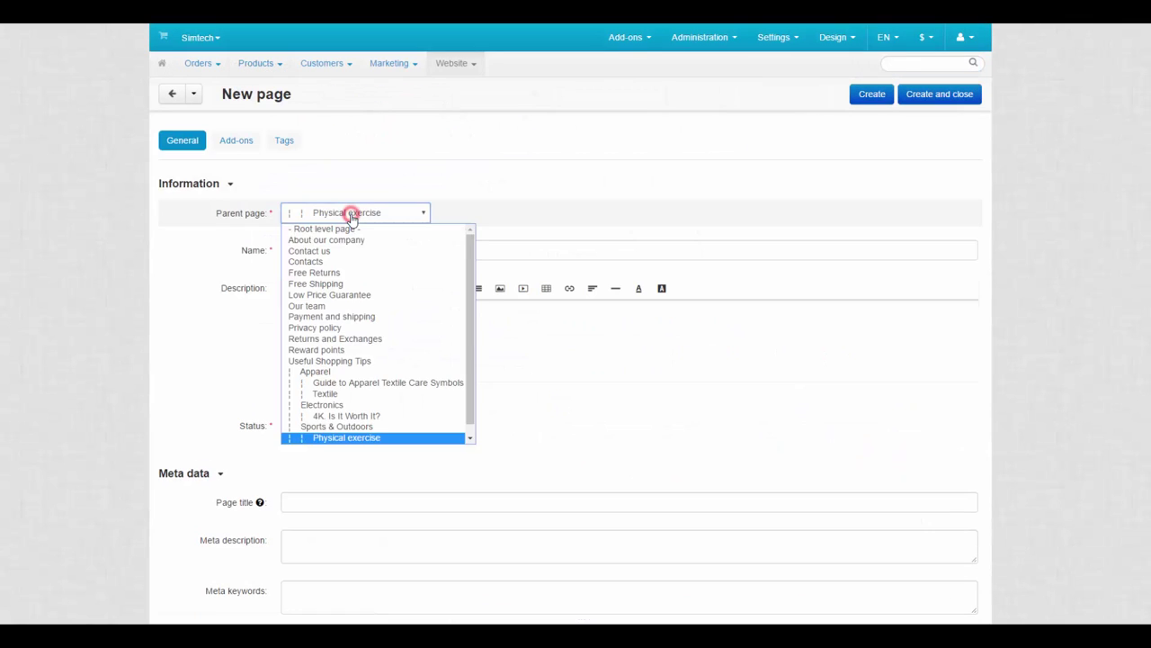
pyautogui.click(352, 424)
pyautogui.click(357, 254)
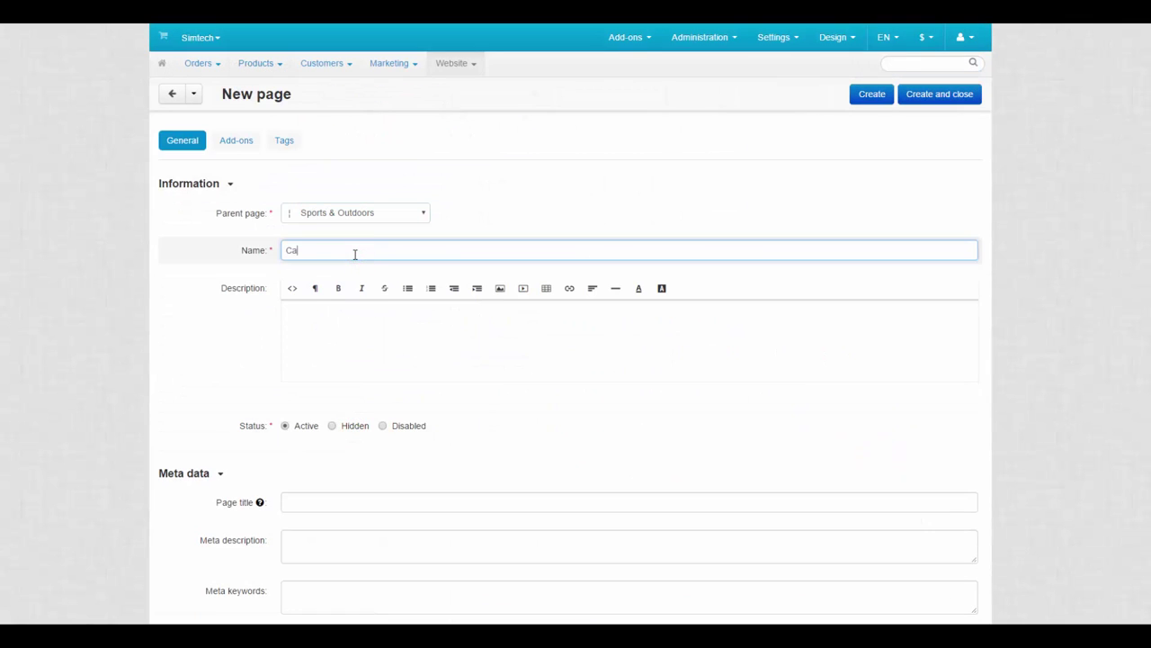
pyautogui.click(347, 326)
pyautogui.hotkey('ctrl', 'v')
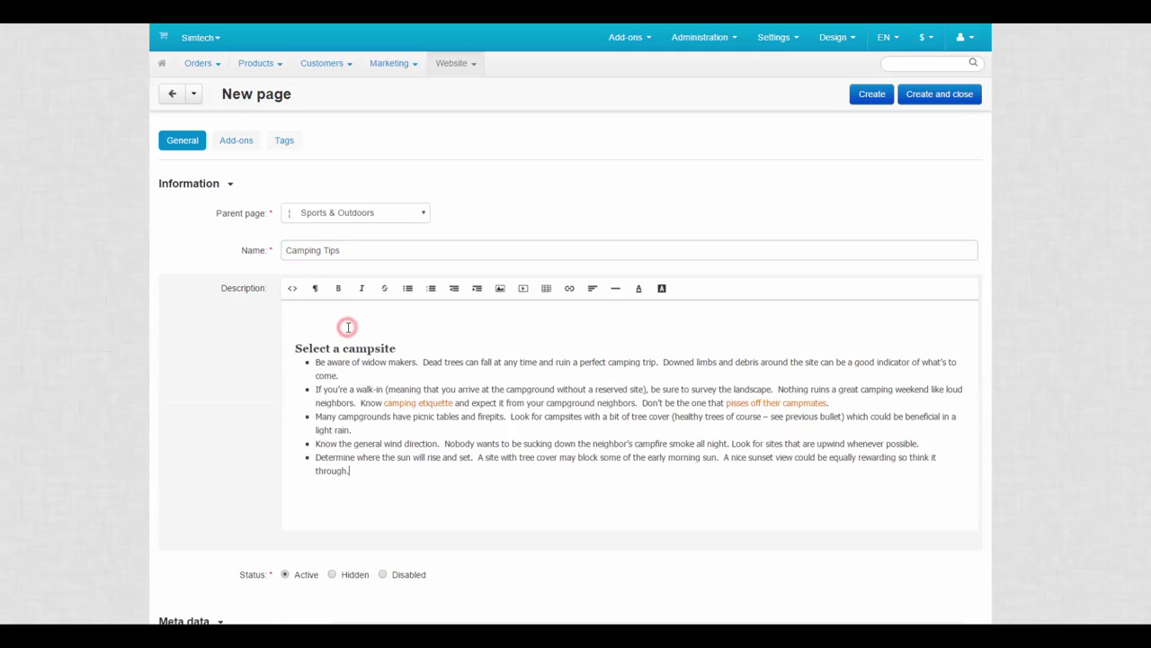
pyautogui.click(904, 95)
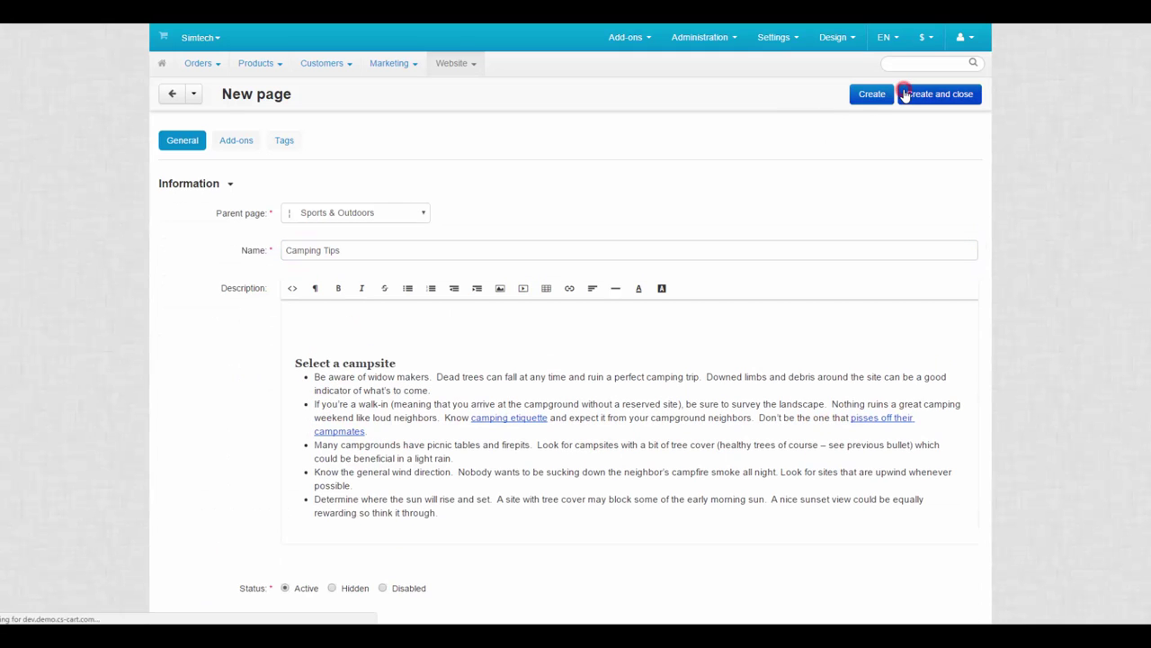
# Step: Set the positions of Apparel and its care symbols guide to 1 and of Textile and Sports & Outdoors to 2, then save
pyautogui.scroll(-3, 905, 97)
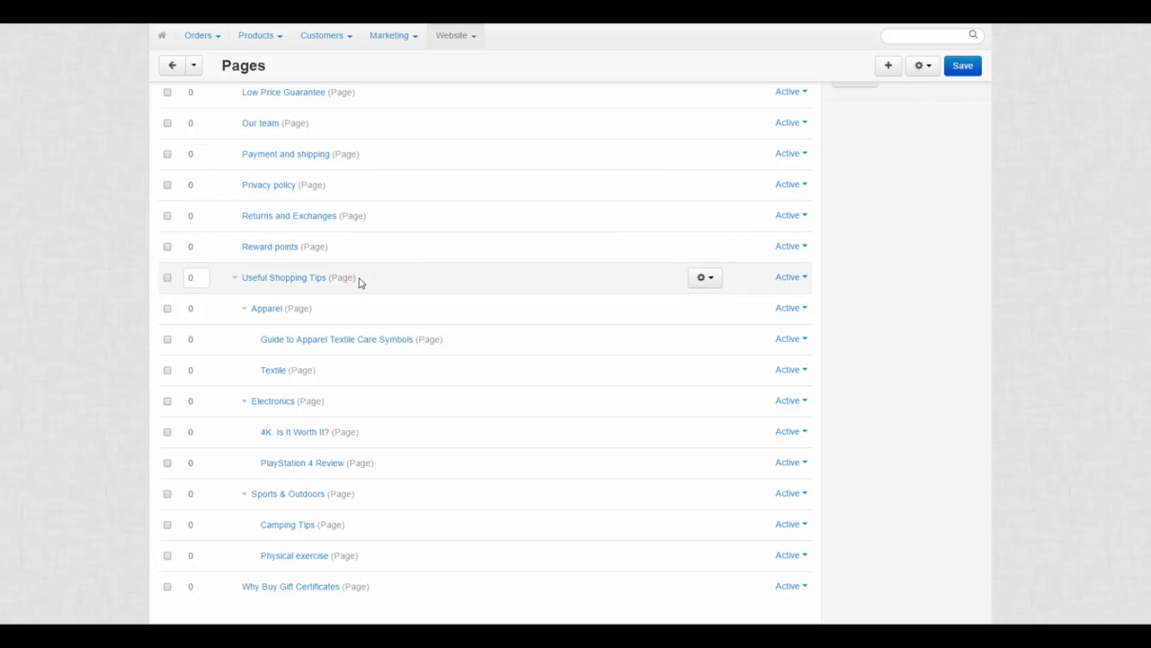
pyautogui.click(197, 310)
pyautogui.write('1')
pyautogui.click(197, 340)
pyautogui.write('1')
pyautogui.click(198, 370)
pyautogui.write('2')
pyautogui.click(202, 495)
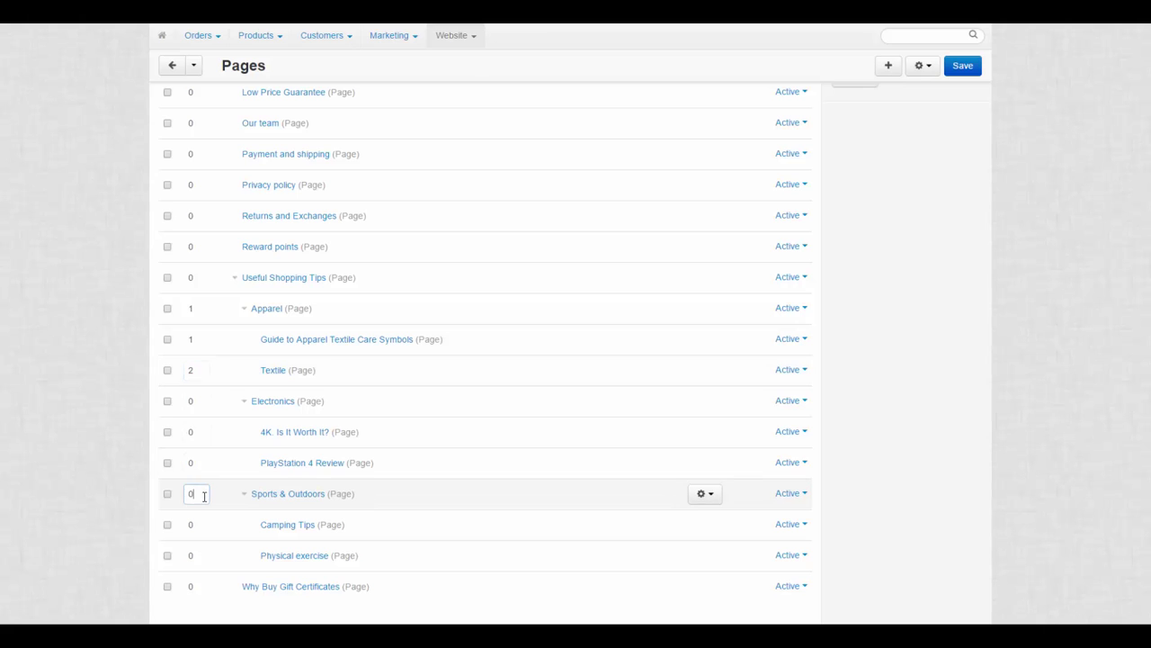
pyautogui.write('2')
pyautogui.click(963, 68)
pyautogui.scroll(-5, 970, 79)
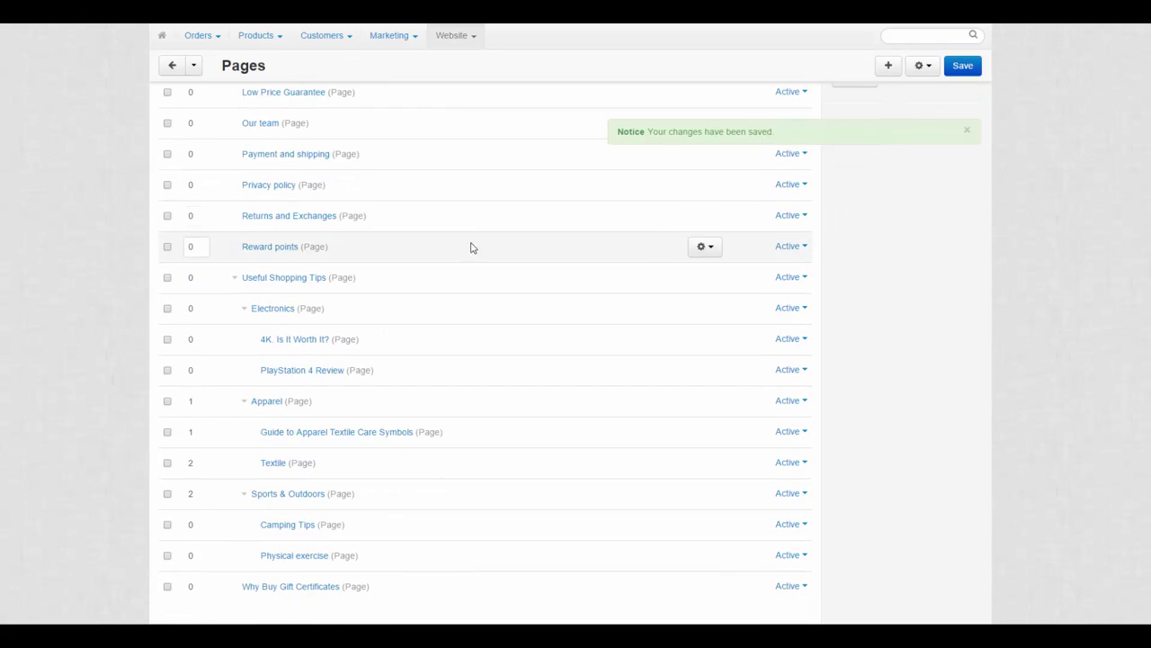
pyautogui.click(318, 404)
pyautogui.click(365, 493)
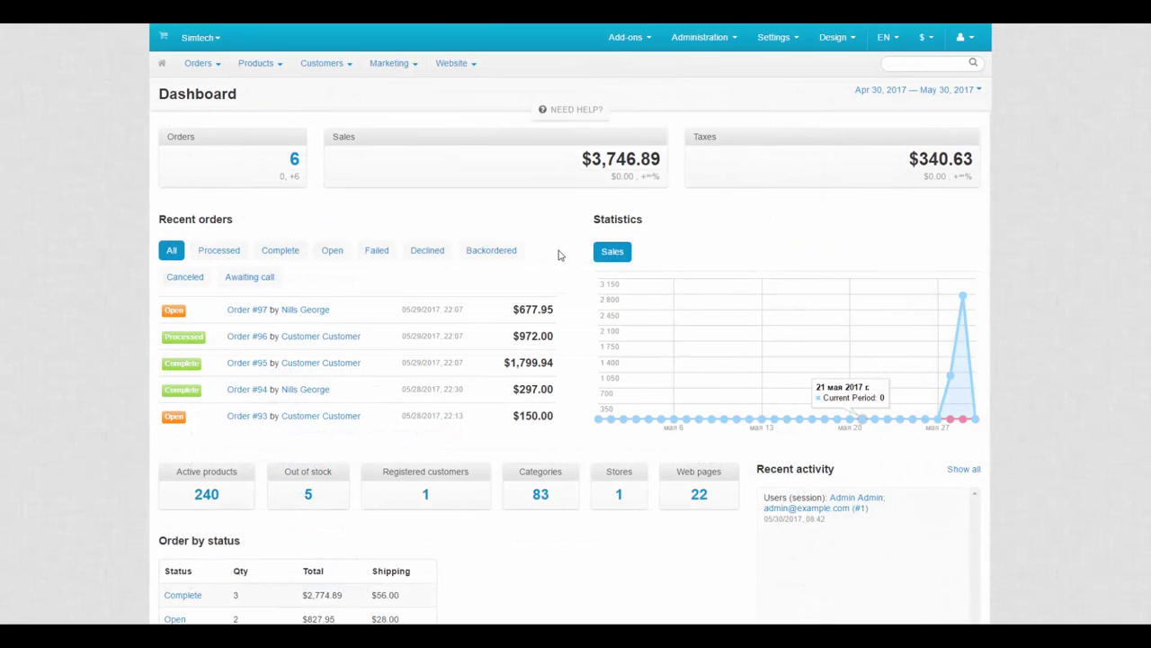
# Step: Start a new Pages block in the Grid 4 of product filters on the Categories page of the store layout
pyautogui.moveTo(835, 36)
pyautogui.click(840, 80)
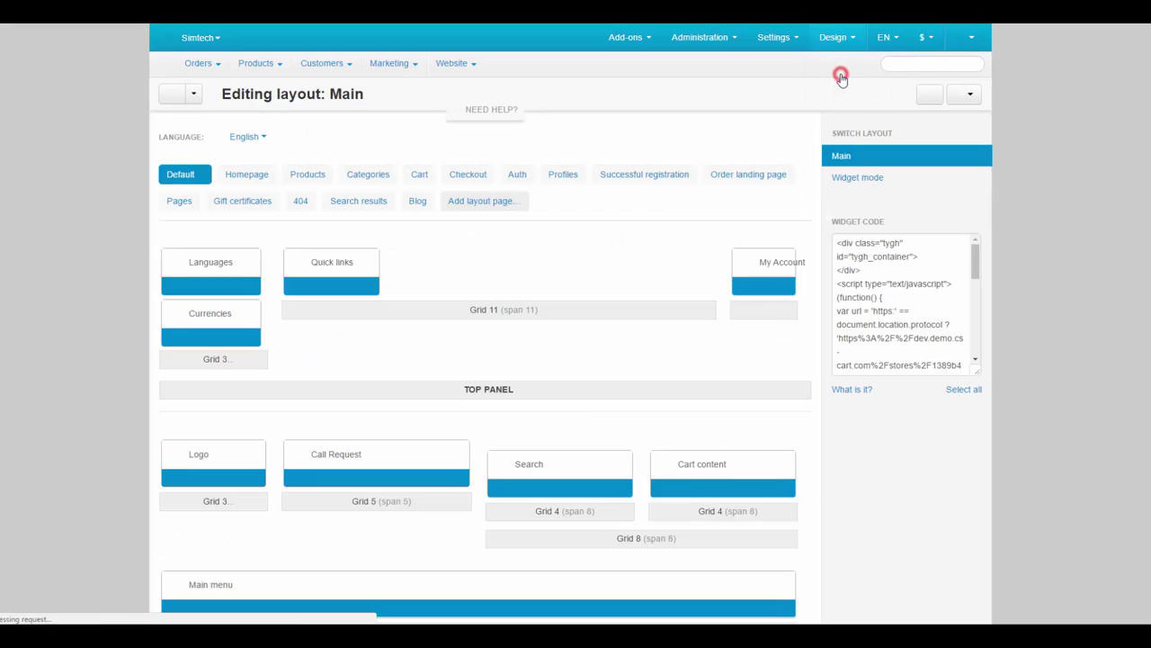
pyautogui.click(364, 177)
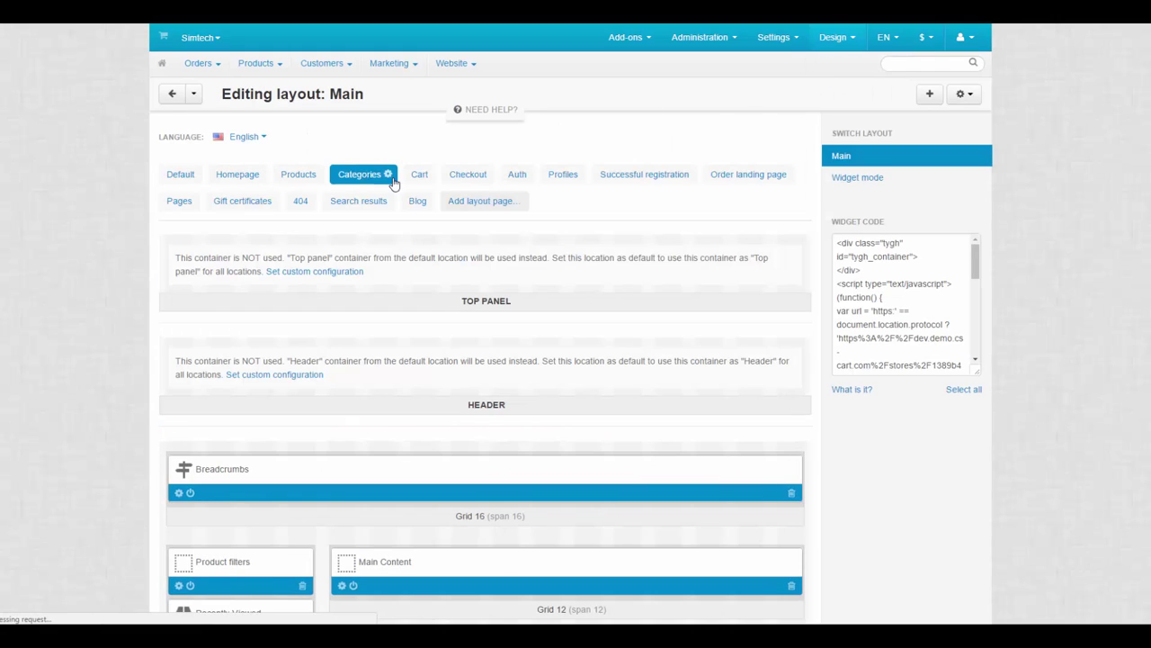
pyautogui.scroll(-2, 459, 359)
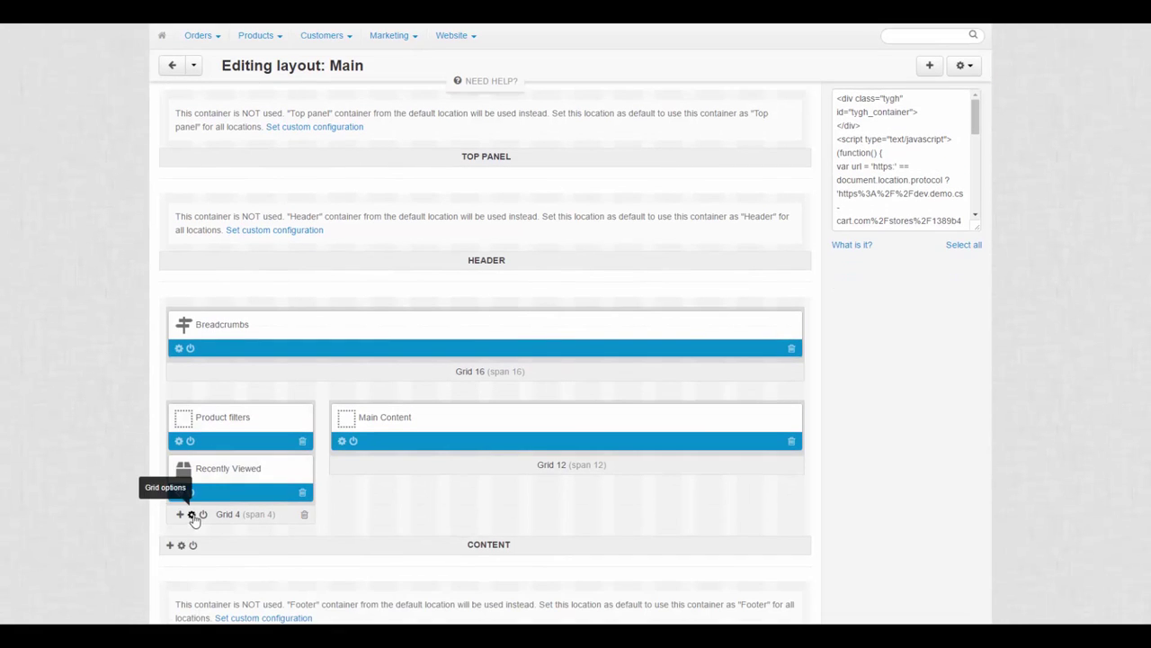
pyautogui.click(180, 514)
pyautogui.click(205, 543)
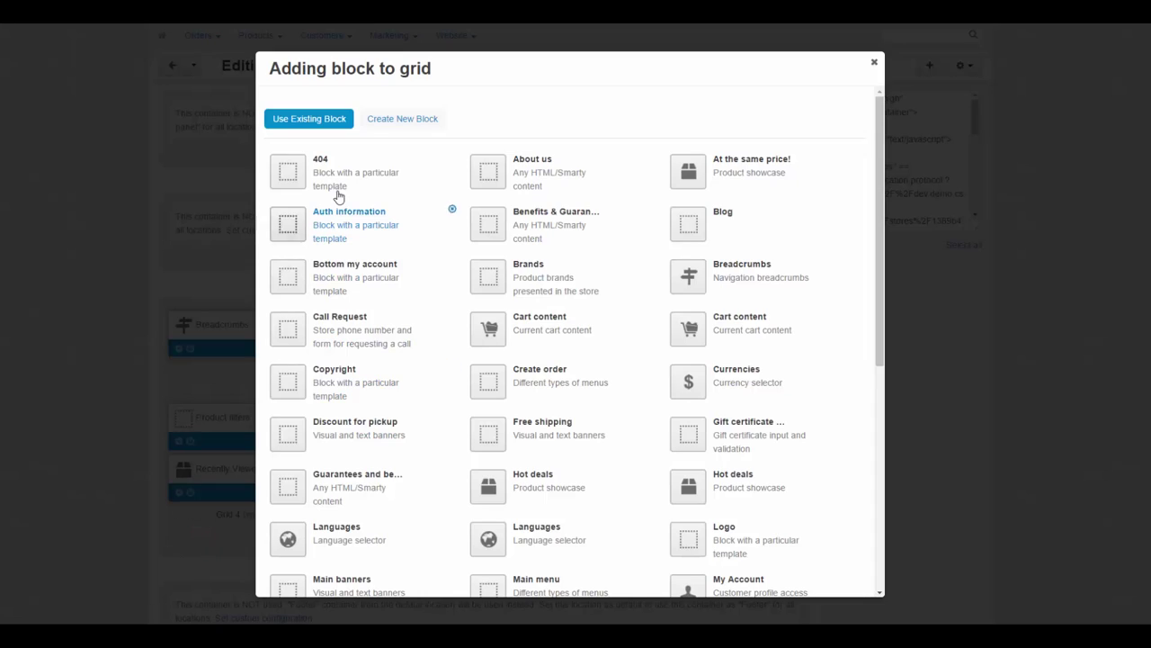
pyautogui.click(376, 120)
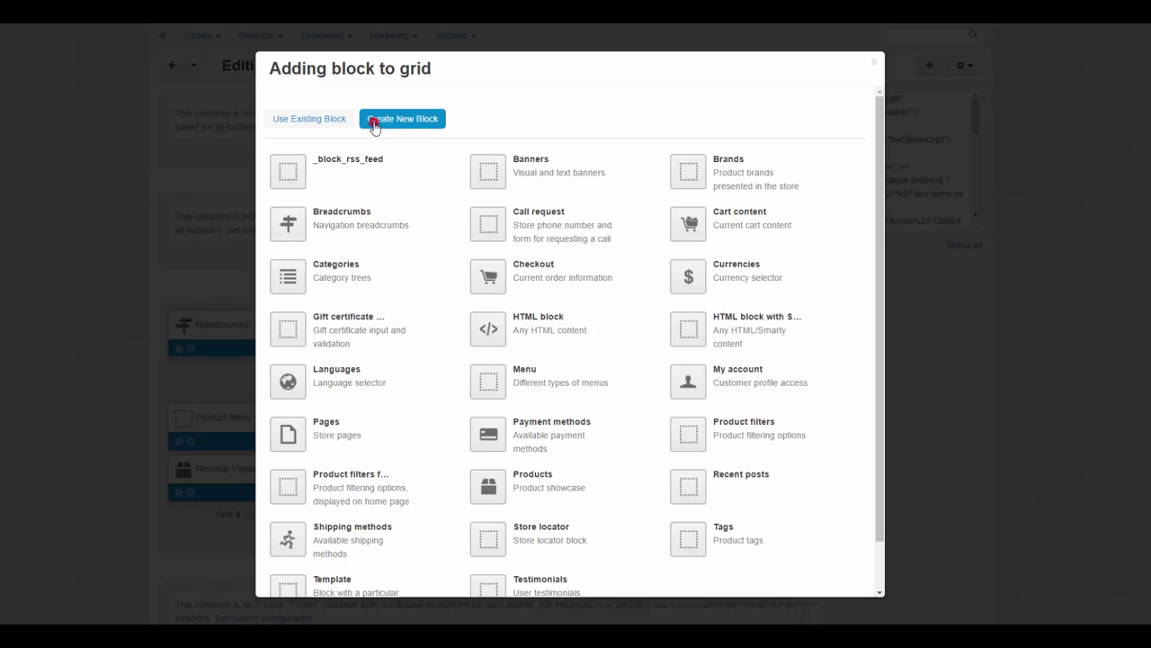
pyautogui.click(331, 434)
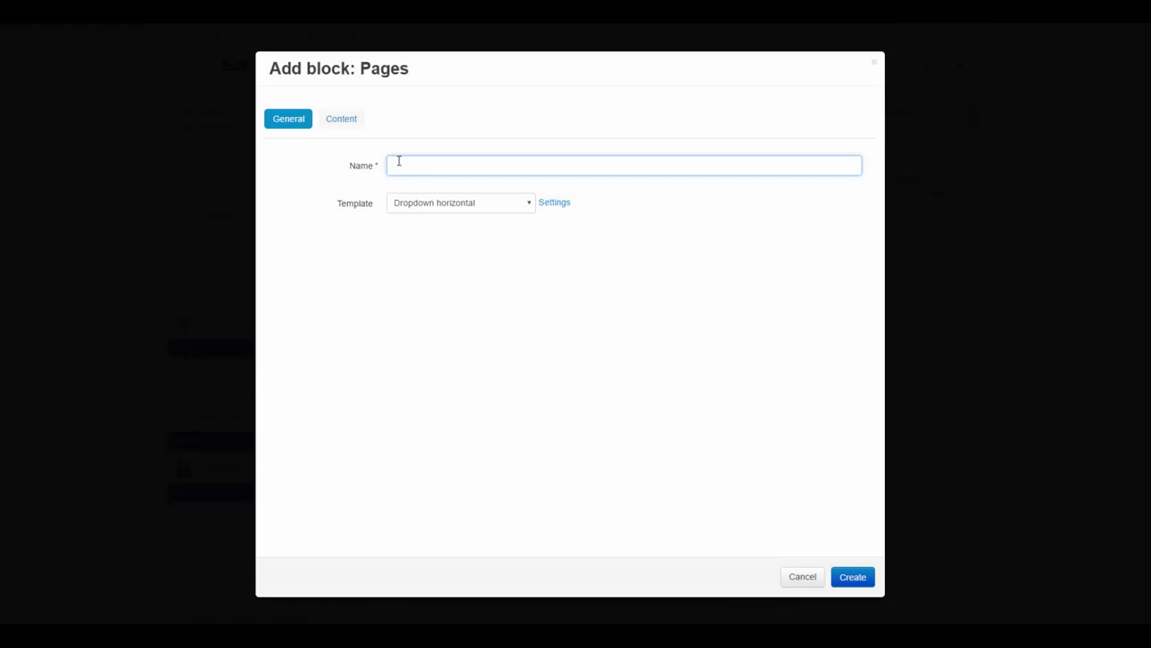
# Step: Name the new block Useful Shopping Tips and set its template to Dropdown vertical
pyautogui.click(396, 165)
pyautogui.write('Useful Shopping Tips')
pyautogui.click(434, 204)
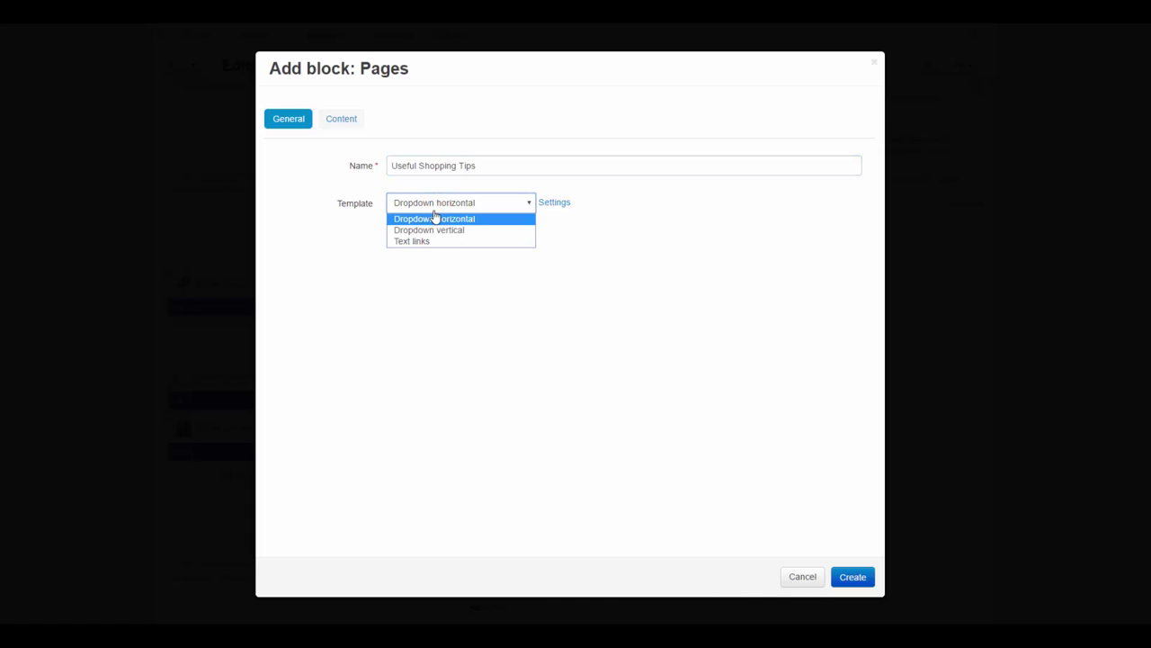
pyautogui.click(439, 230)
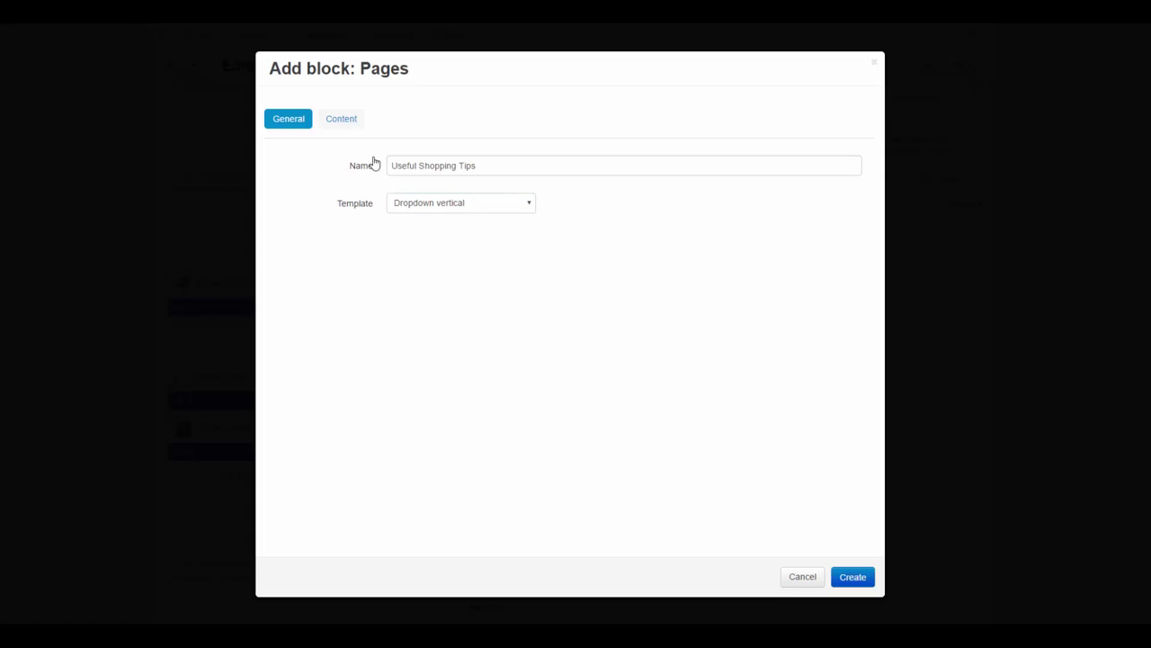
# Step: Set the block's filling to Full tree with Useful Shopping Tips as the parent page, and create the block
pyautogui.click(343, 122)
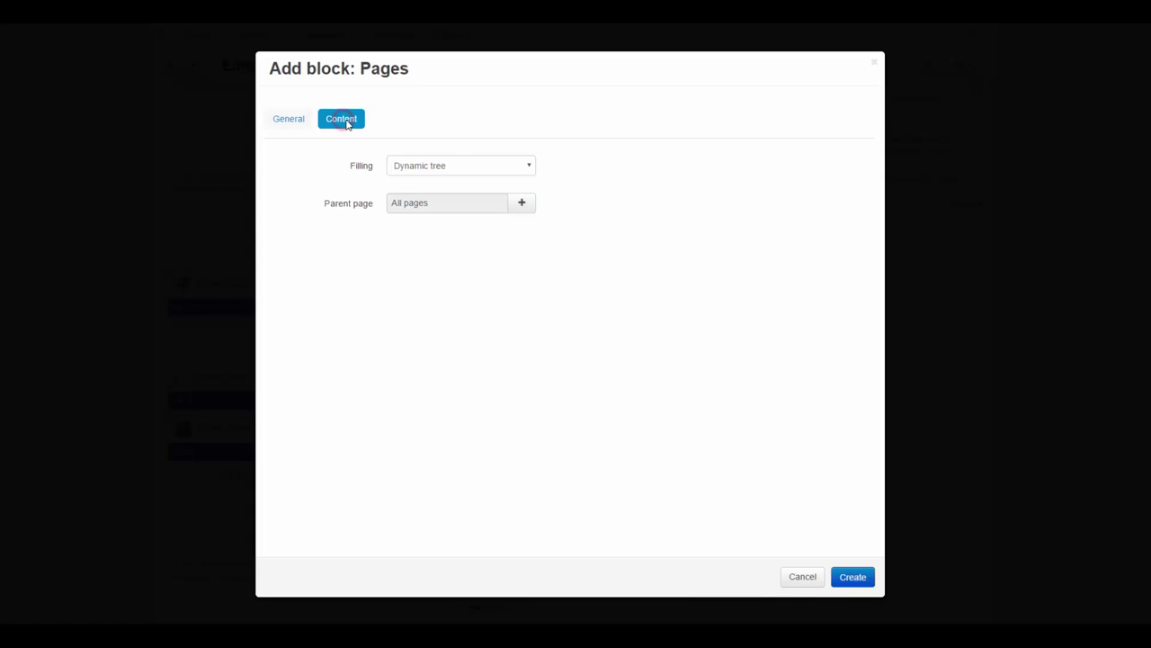
pyautogui.click(460, 168)
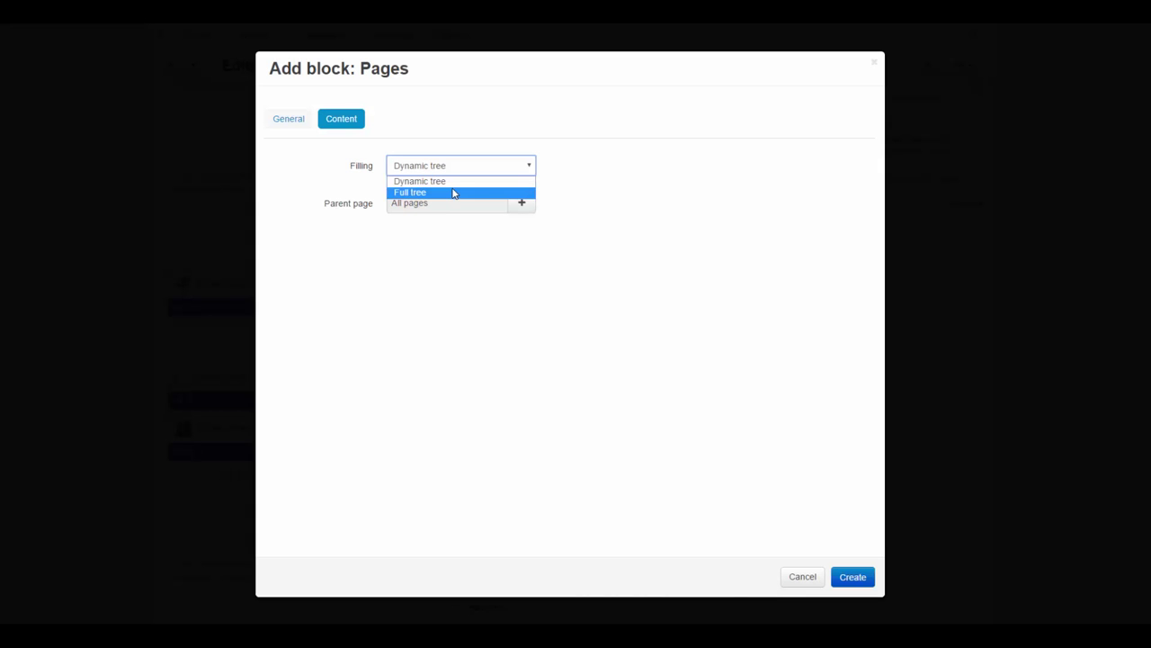
pyautogui.click(452, 191)
pyautogui.click(524, 205)
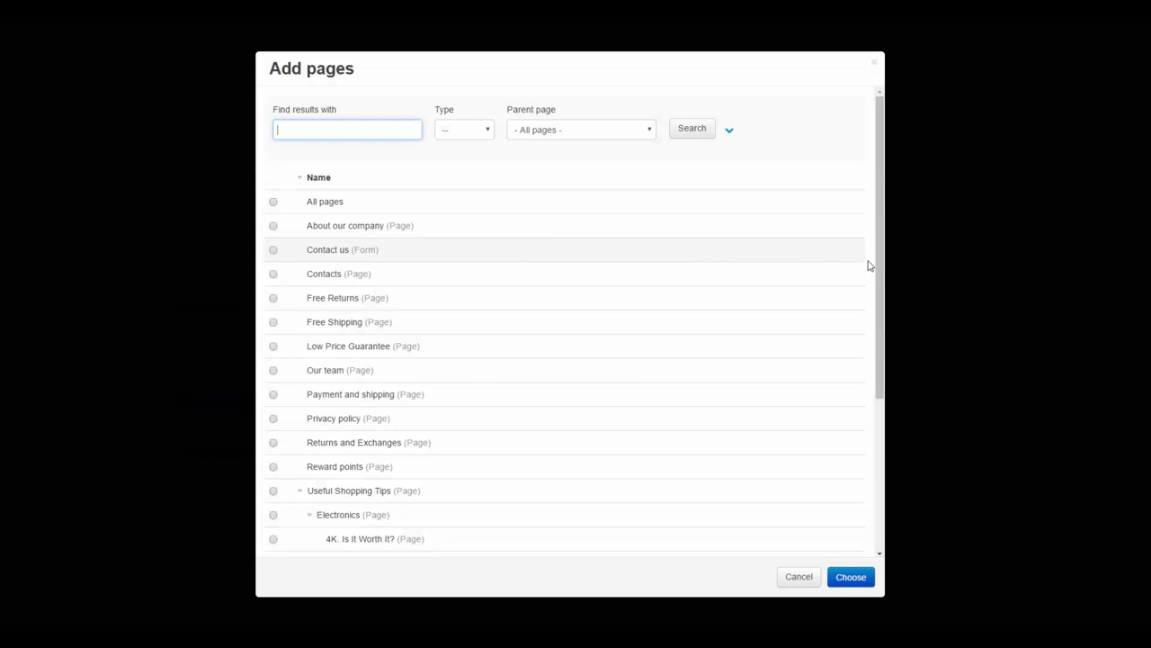
pyautogui.moveTo(878, 257); pyautogui.dragTo(879, 327)
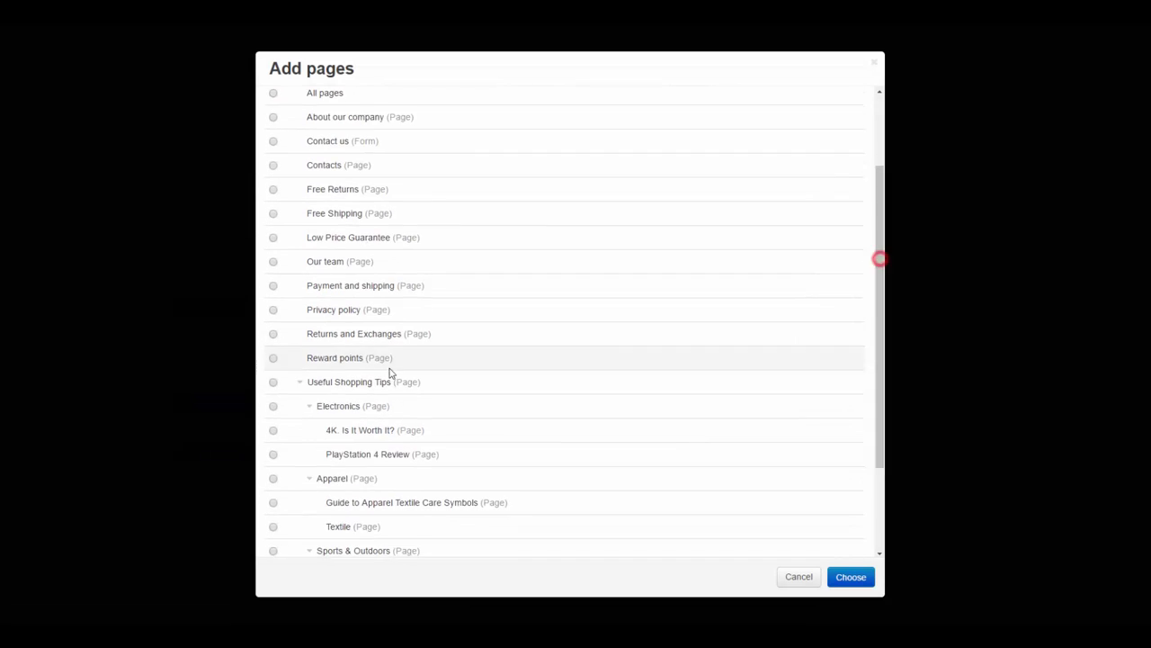
pyautogui.click(273, 381)
pyautogui.click(851, 576)
pyautogui.click(851, 577)
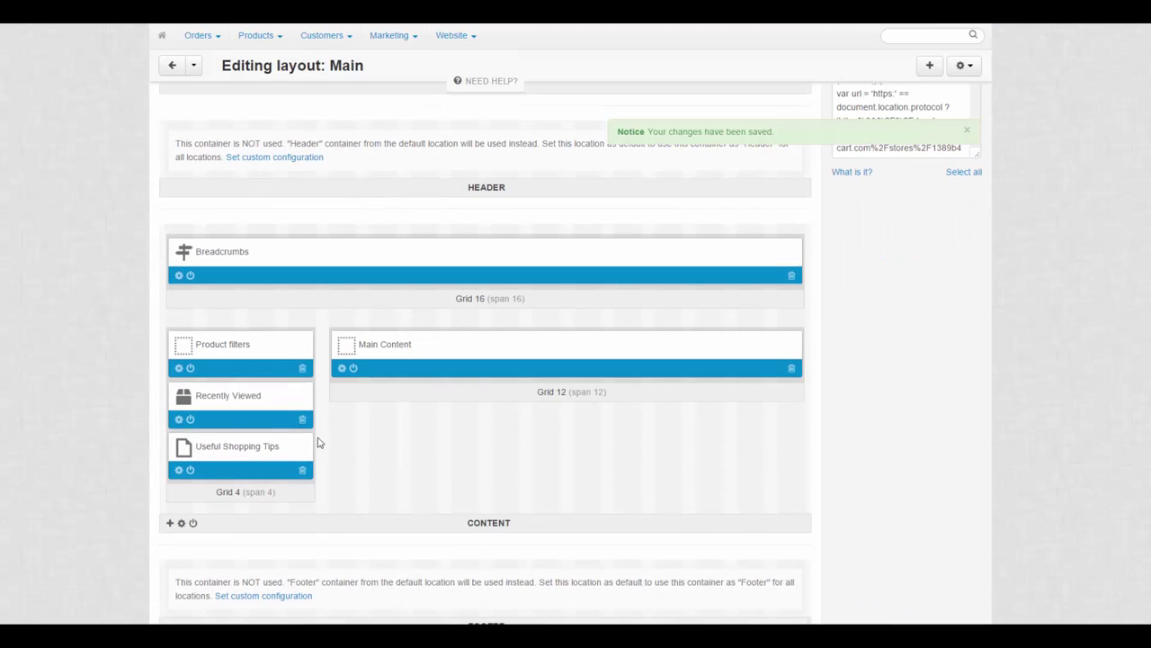
# Step: Choose a wrapper for the Useful Shopping Tips block and save it
pyautogui.click(178, 469)
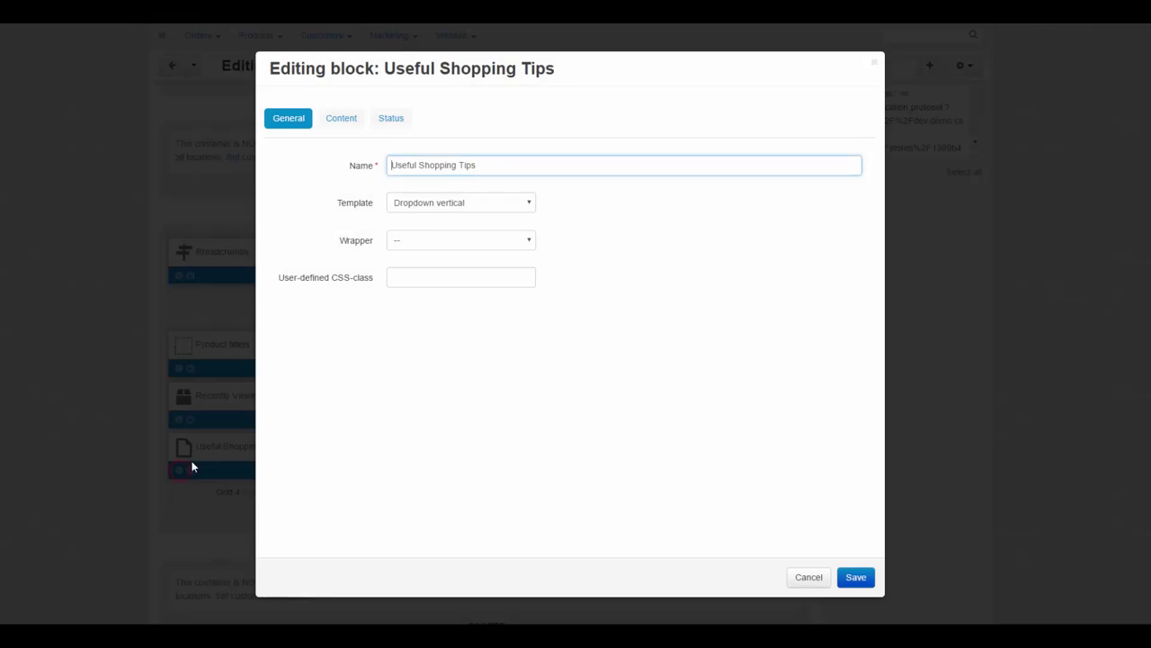
pyautogui.click(432, 236)
pyautogui.click(444, 289)
pyautogui.click(428, 280)
pyautogui.click(856, 578)
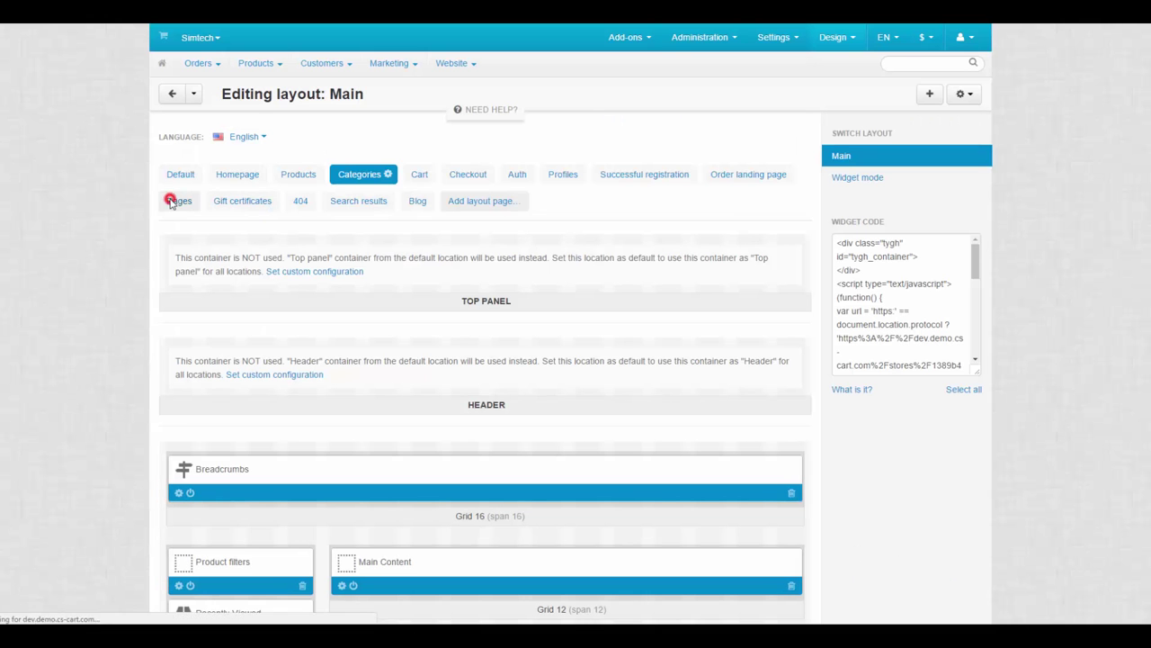
# Step: Add the existing Useful Shopping Tips block to the Grid 4 of the Pages layout page
pyautogui.click(175, 200)
pyautogui.scroll(-1, 277, 338)
pyautogui.scroll(-2, 186, 481)
pyautogui.click(180, 473)
pyautogui.click(206, 501)
pyautogui.scroll(-4, 334, 476)
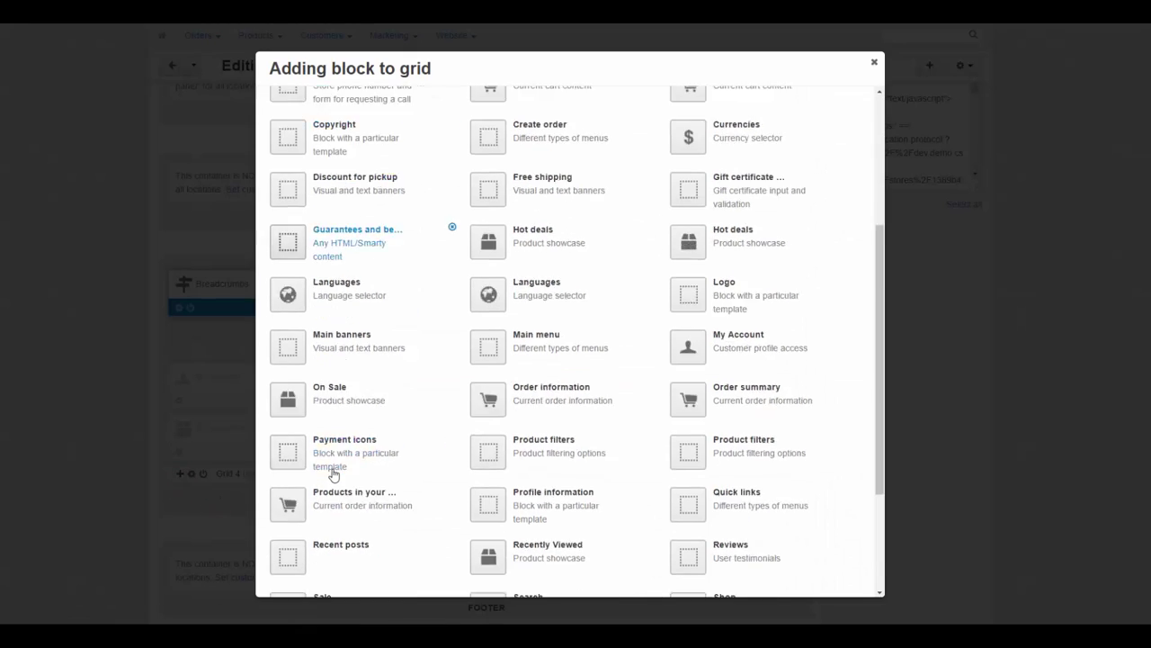
pyautogui.click(728, 581)
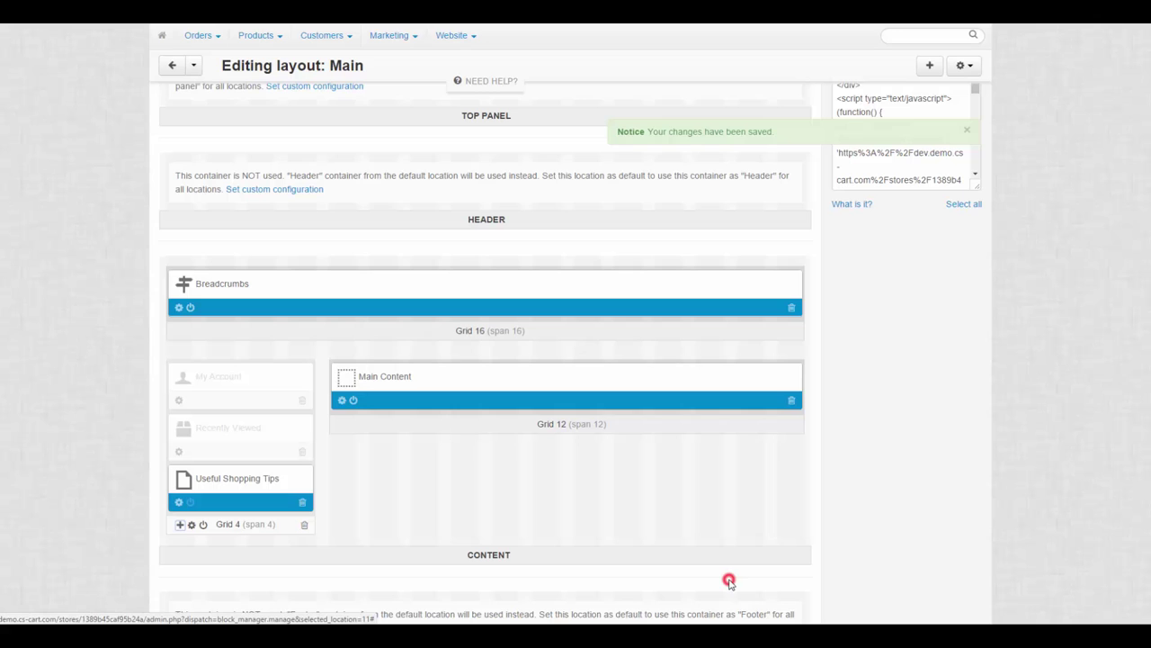
# Step: Start a new Products block in the Main Content grid, named Related Products, with the Grid template
pyautogui.click(338, 424)
pyautogui.click(370, 455)
pyautogui.click(419, 119)
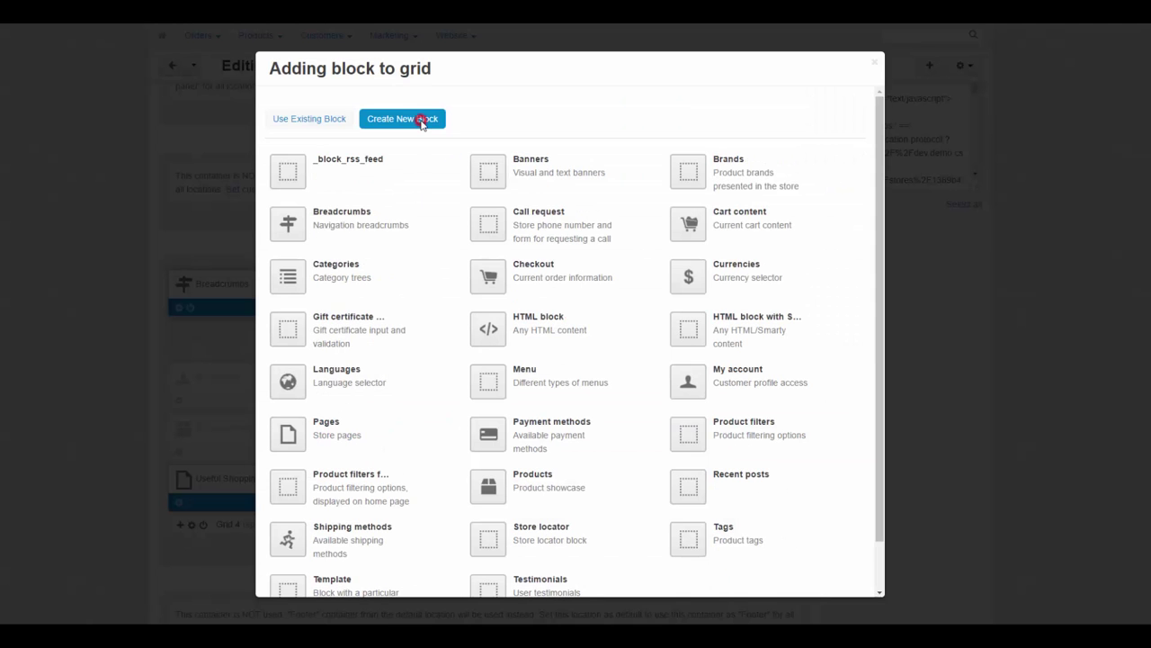
pyautogui.click(533, 478)
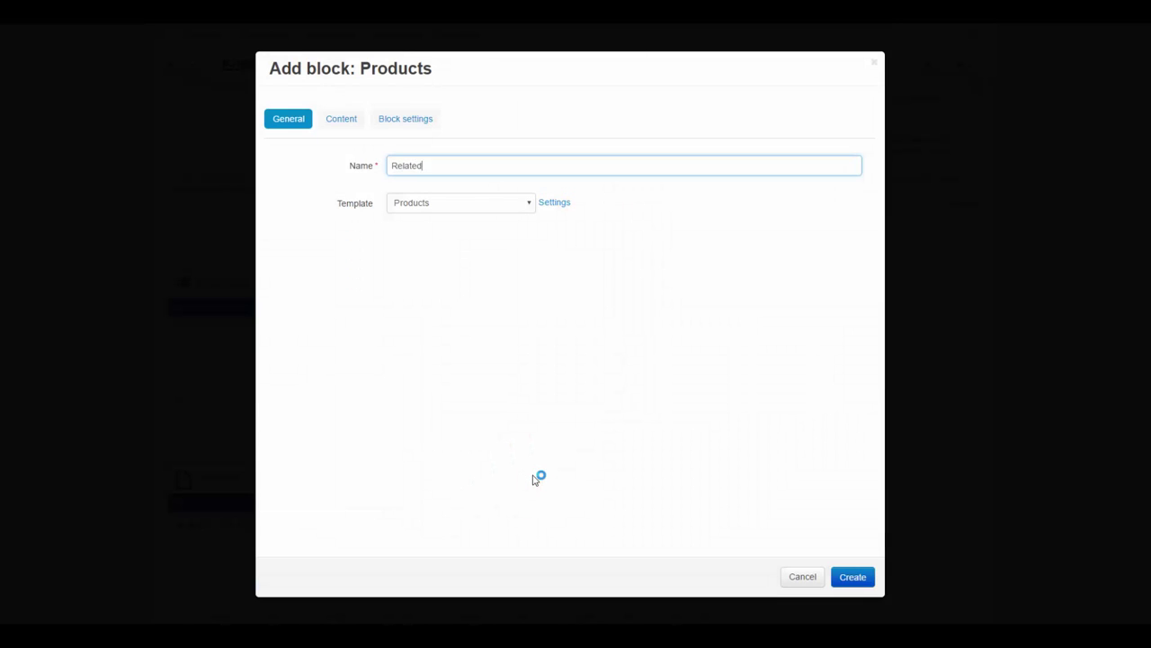
pyautogui.write('Related Products')
pyautogui.click(503, 203)
pyautogui.click(462, 239)
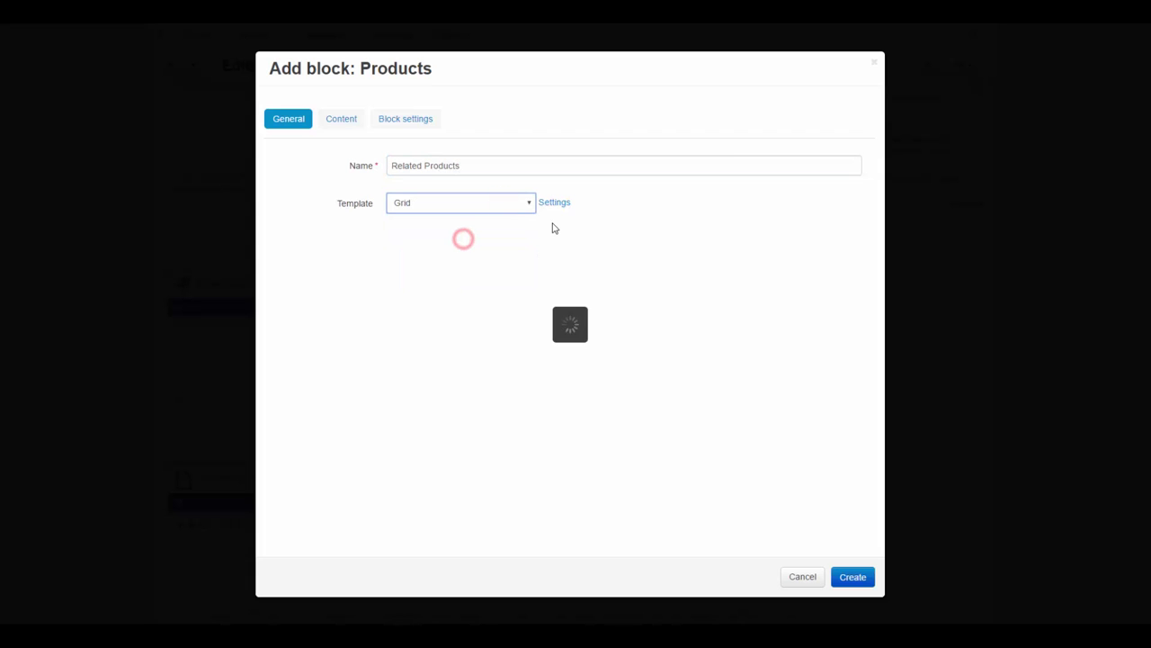
pyautogui.click(424, 278)
# Step: Find products in the Electronics category for the manual filling of the Related Products block
pyautogui.click(342, 119)
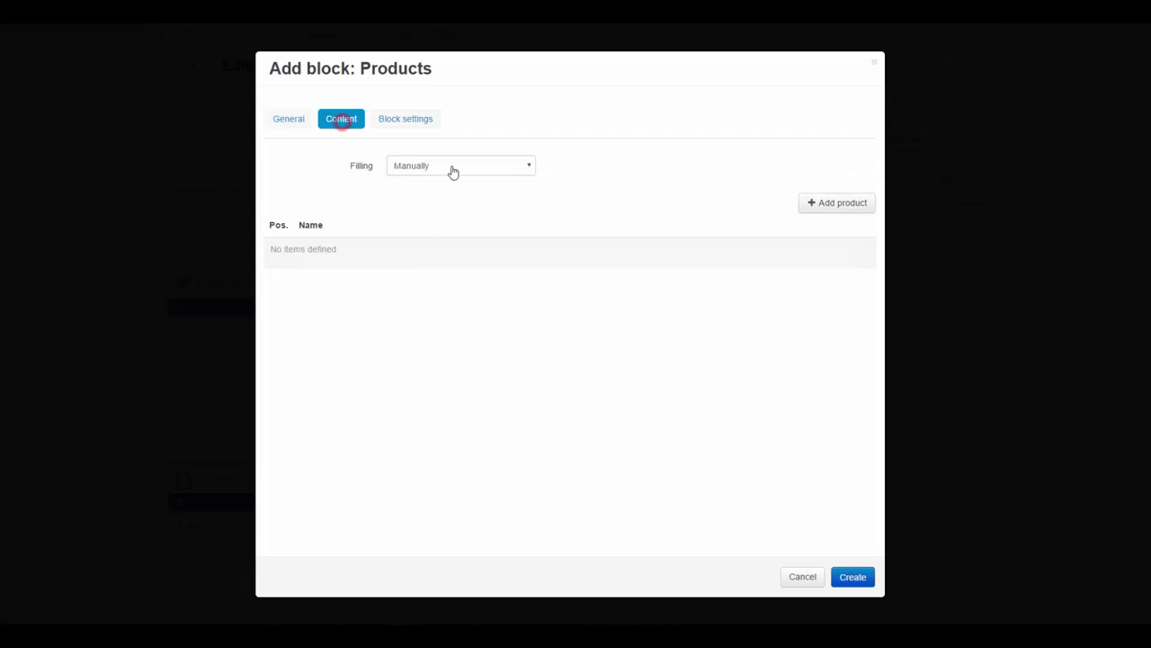
pyautogui.click(818, 203)
pyautogui.click(671, 128)
pyautogui.click(653, 164)
pyautogui.click(782, 130)
pyautogui.click(637, 576)
pyautogui.click(458, 162)
pyautogui.click(458, 162)
pyautogui.click(836, 209)
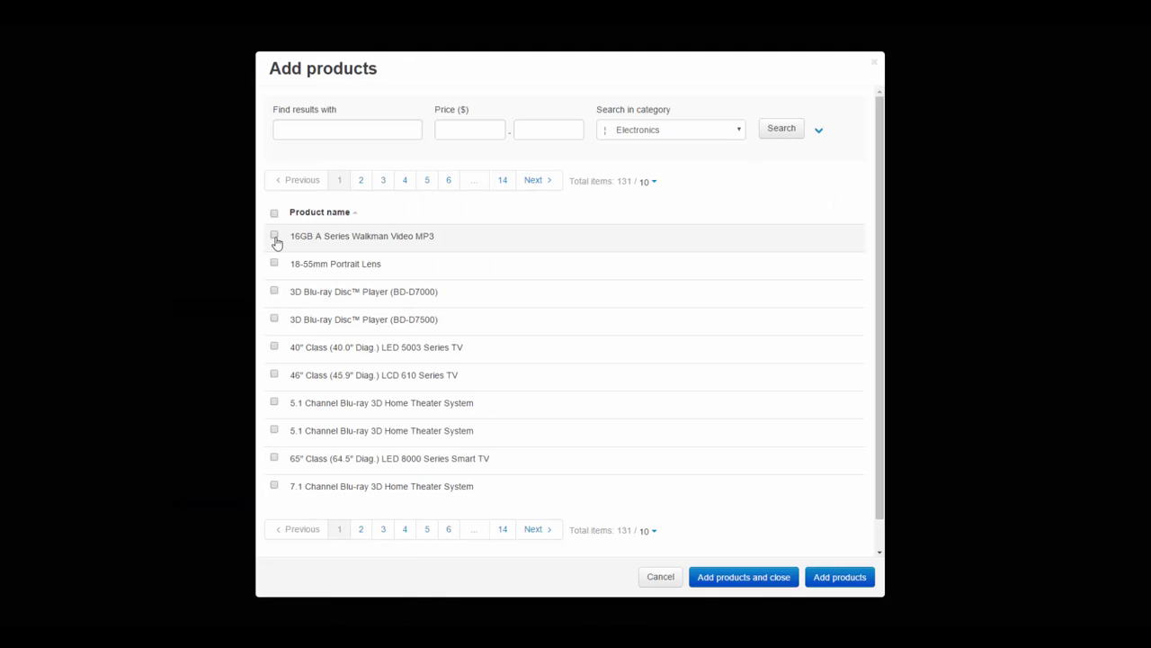
# Step: Add the 46" LCD 610 Series TV, the BD-D7500 Blu-ray player and the first 5.1 Channel home theater system, and create the block
pyautogui.click(274, 403)
pyautogui.click(275, 375)
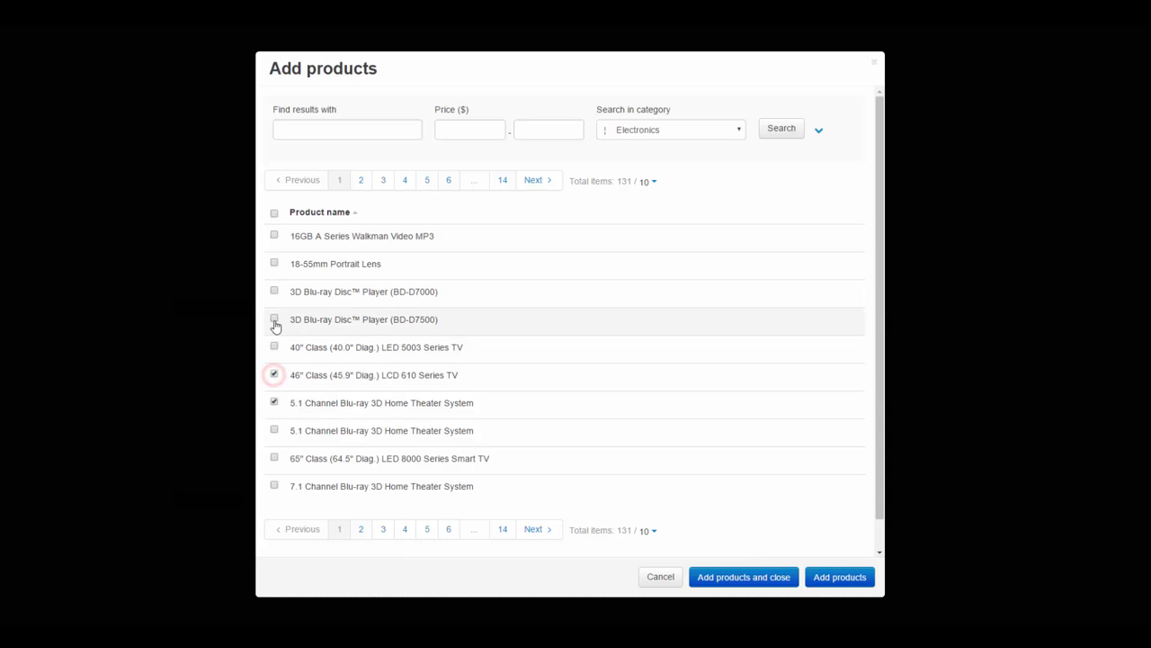
pyautogui.click(274, 319)
pyautogui.click(760, 577)
pyautogui.click(856, 581)
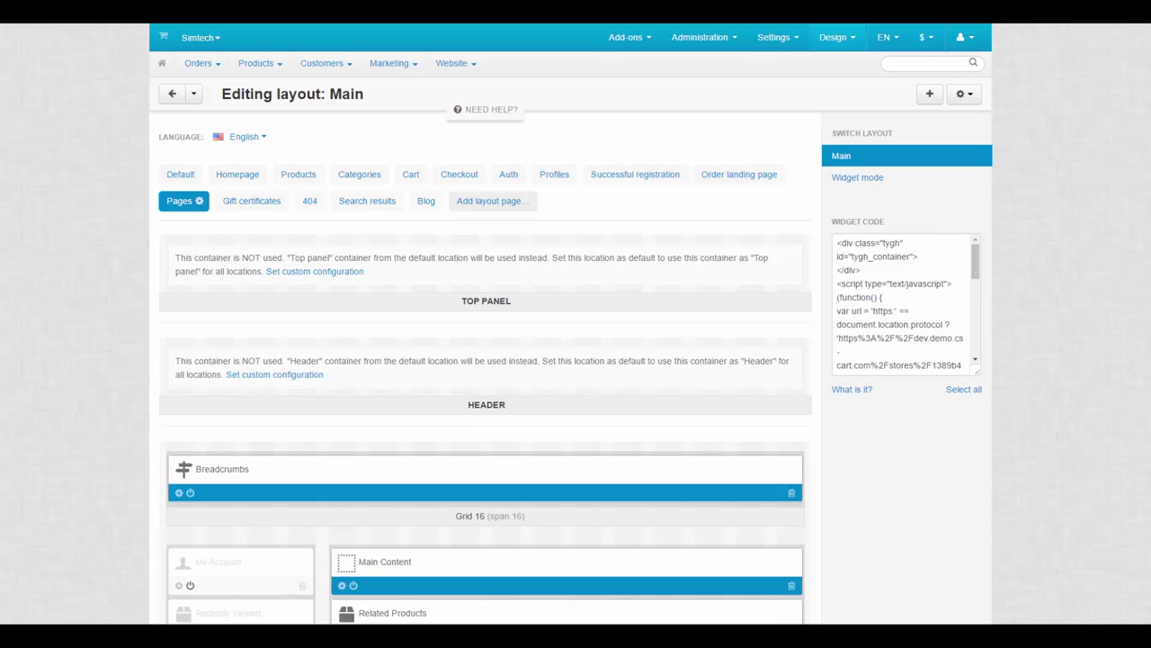
pyautogui.scroll(-3, 485, 360)
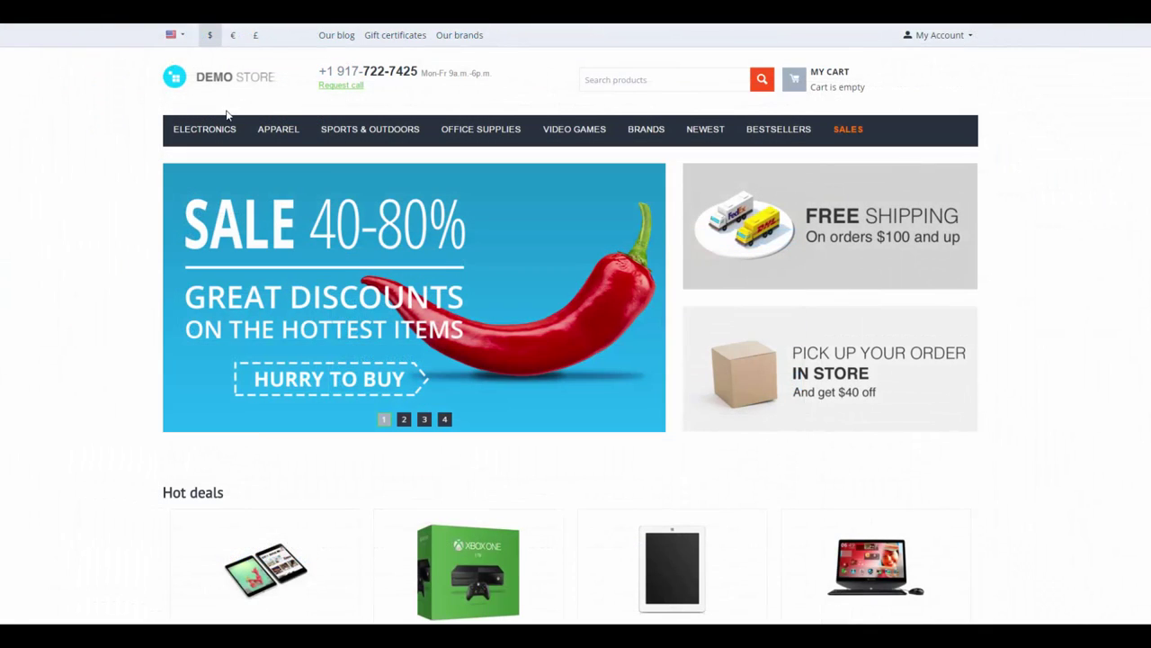
# Step: In the storefront's Electronics category, open the 4K article from the Useful Shopping Tips block and examine its text and related products
pyautogui.click(204, 132)
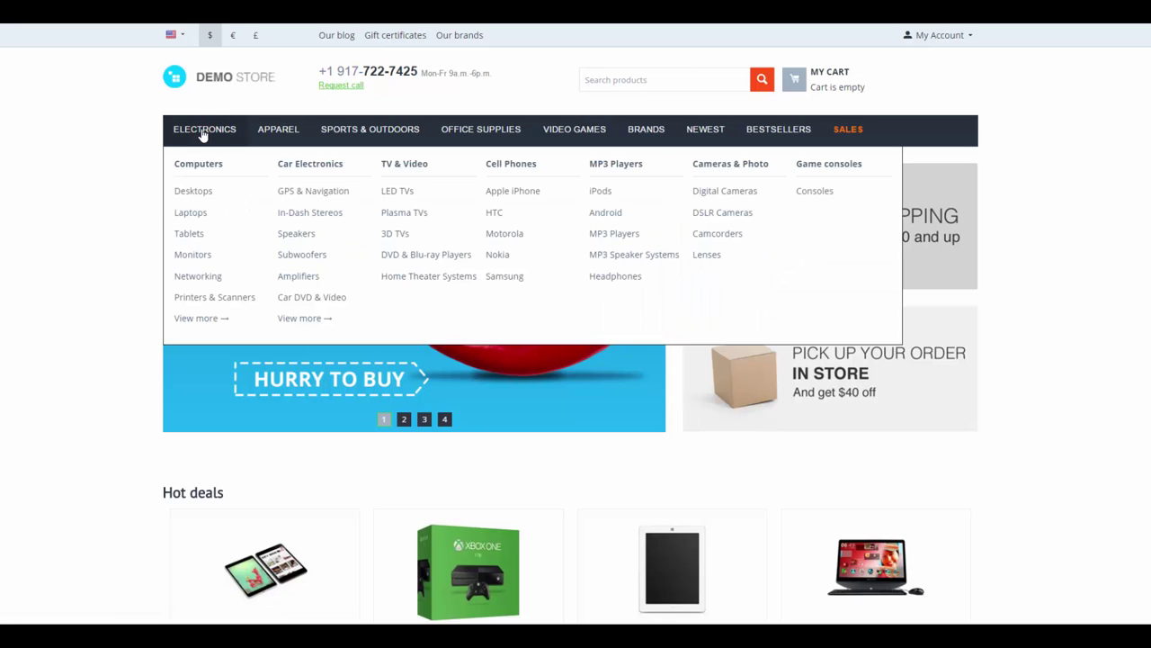
pyautogui.scroll(-1, 203, 134)
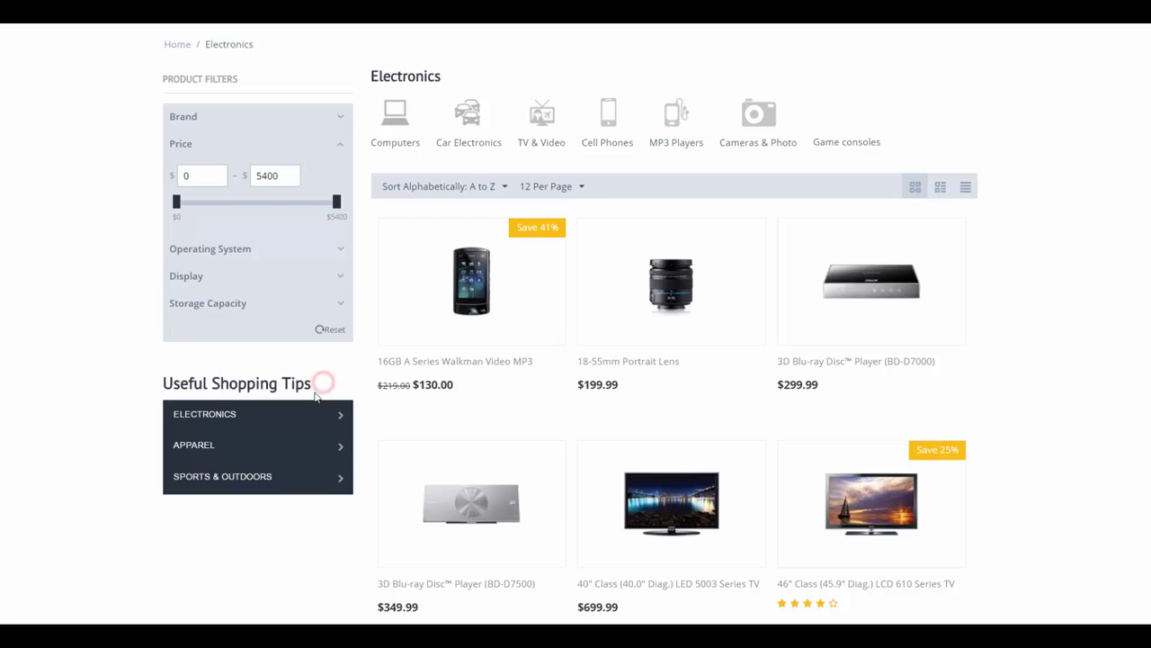
pyautogui.moveTo(306, 416)
pyautogui.click(406, 417)
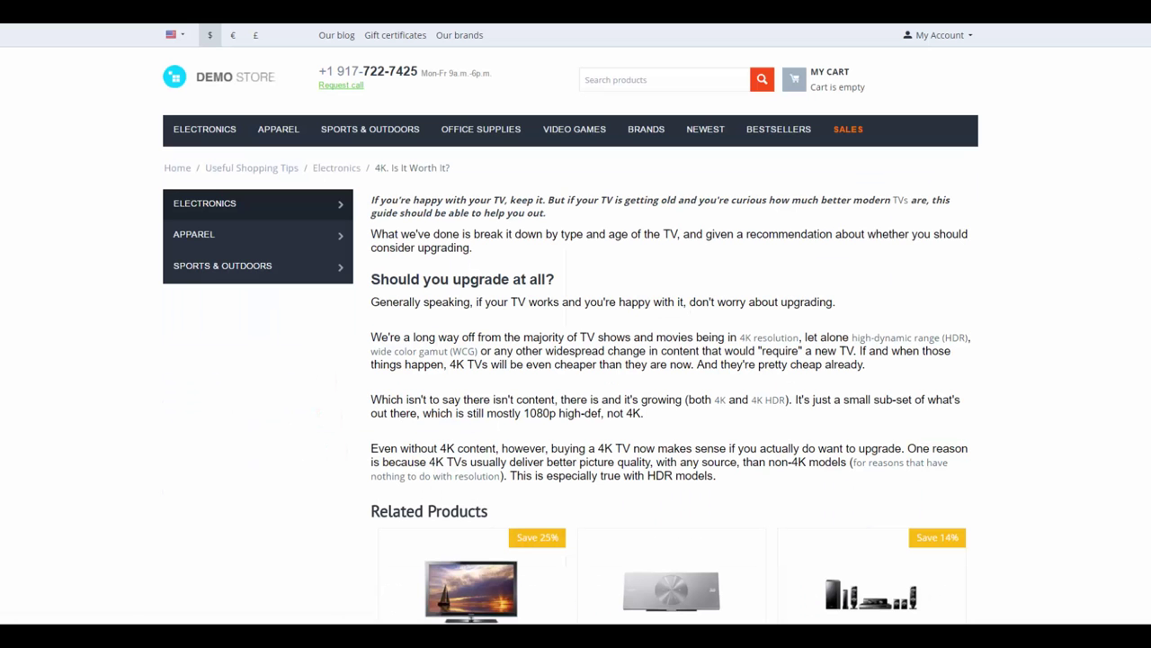
pyautogui.scroll(-2, 654, 341)
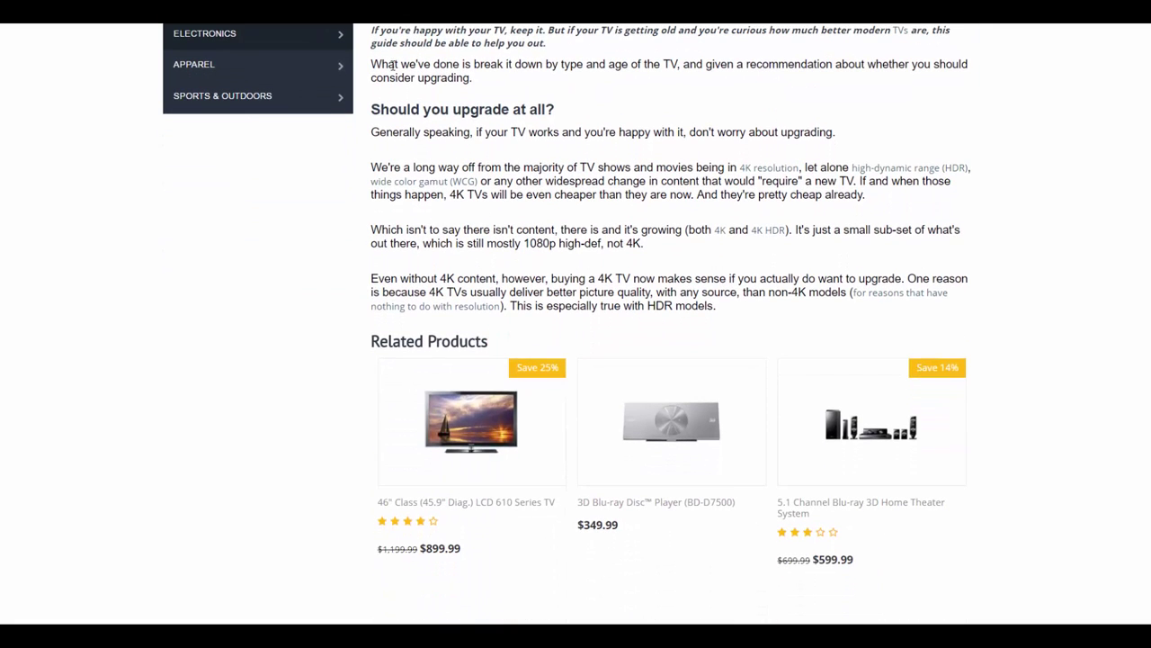
# Step: Open the Guide to Apparel Textile Care Symbols article under Apparel and examine its chart and related products
pyautogui.moveTo(292, 71)
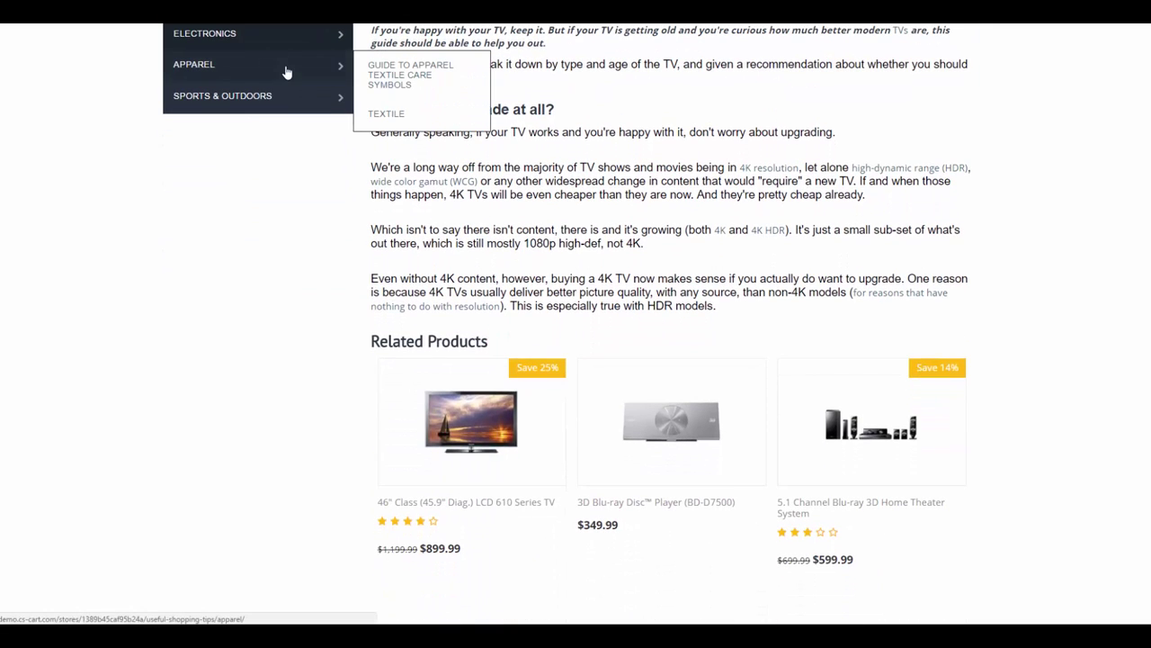
pyautogui.click(411, 70)
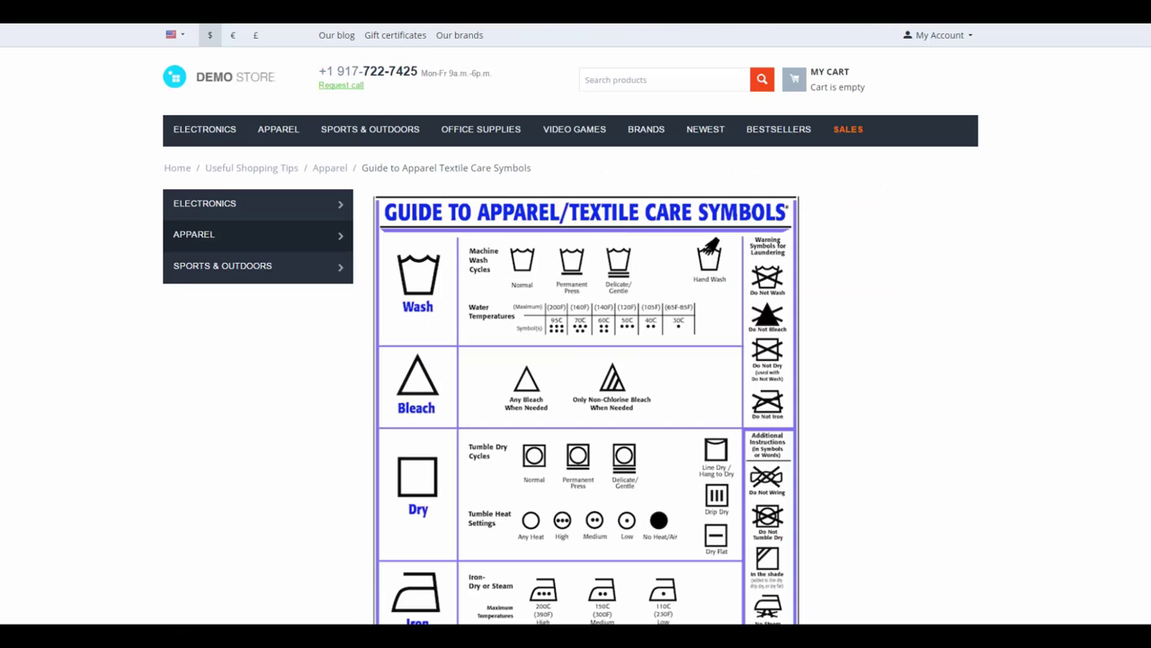
pyautogui.scroll(-5, 576, 323)
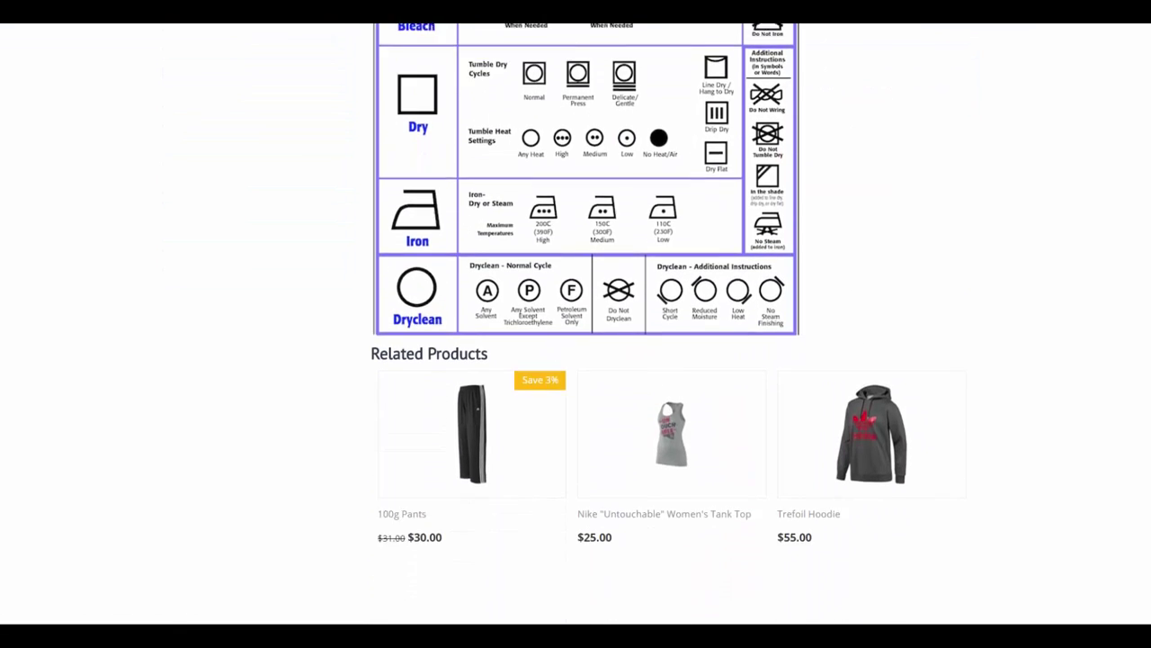
pyautogui.scroll(-2, 575, 324)
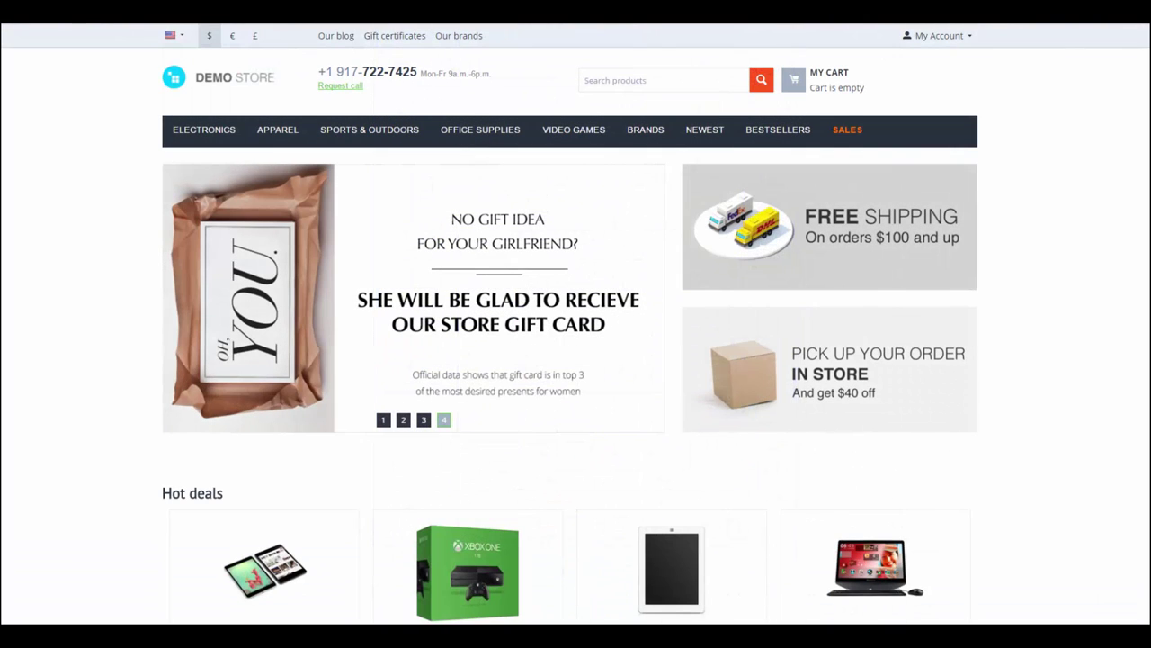